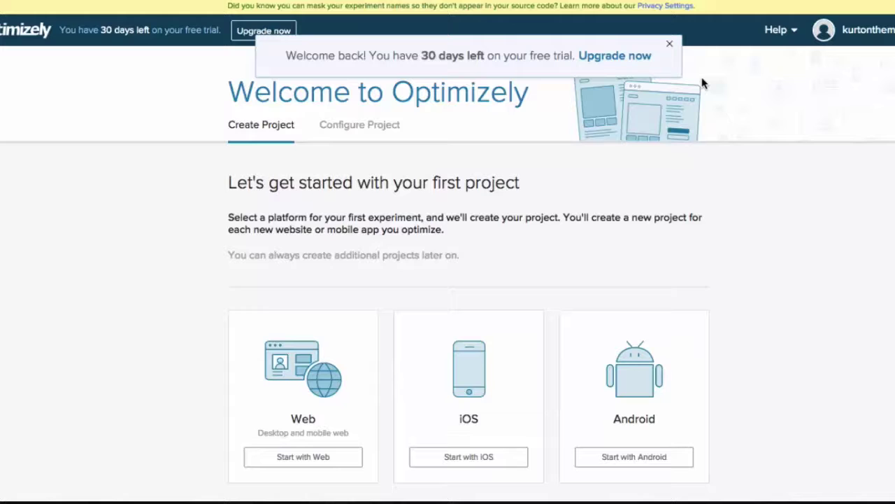
Step: Choose the Web platform for the first Optimizely project
{"action": "scroll", "coordinate": [799, 147], "scroll_direction": "down", "scroll_amount": 1}
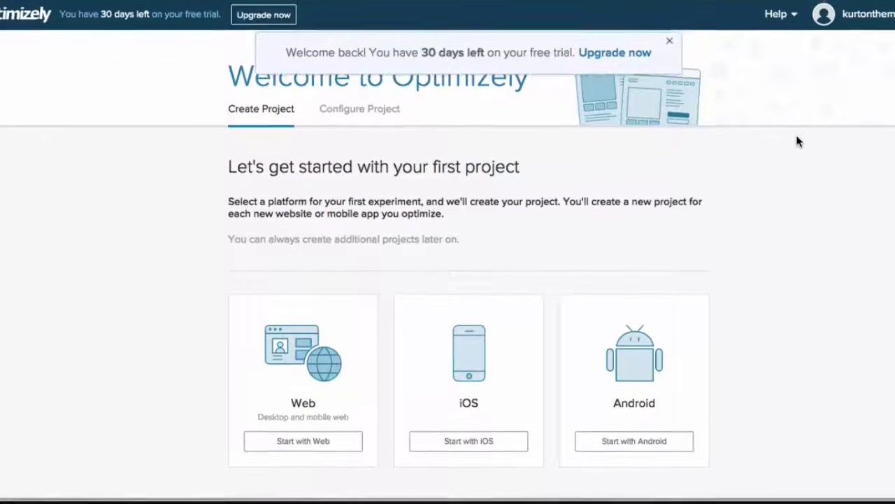
{"action": "scroll", "coordinate": [800, 140], "scroll_direction": "up", "scroll_amount": 1}
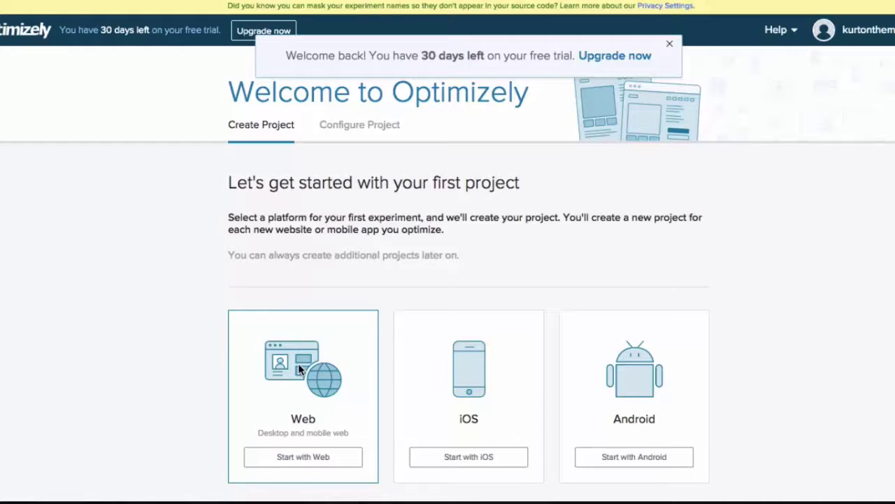
{"action": "left_click", "coordinate": [304, 389]}
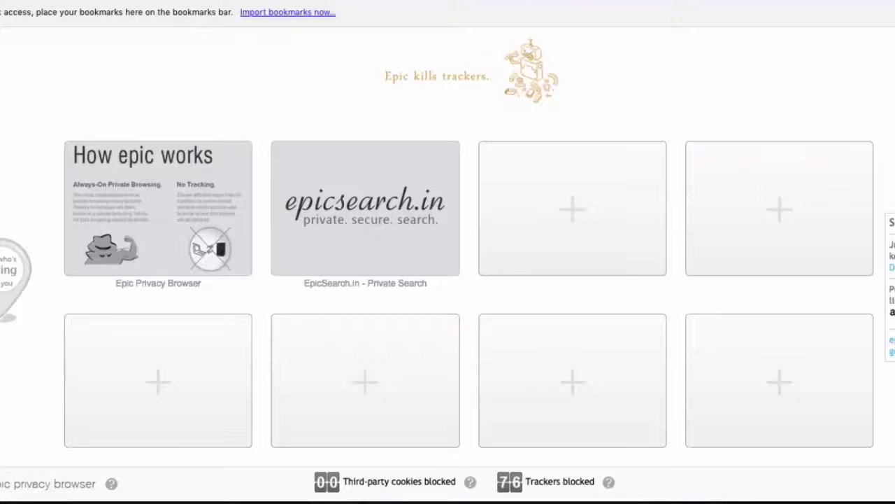
Step: Search for 'best dog shampoo' from the address bar
{"action": "type", "text": "best dog shampoo"}
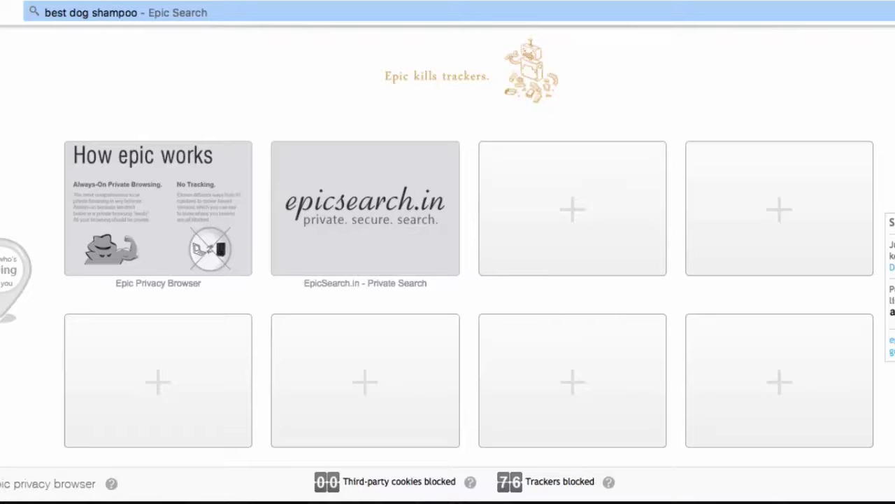
{"action": "key", "text": "Return"}
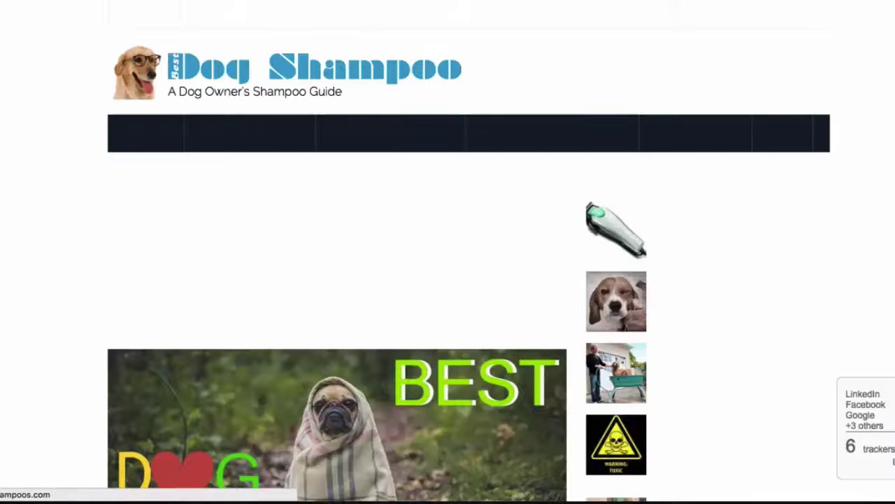
Step: Scroll through the site's Top 5 dog shampoo reviews down to the Get Yours on Amazon buttons
{"action": "scroll", "coordinate": [70, 310], "scroll_direction": "down", "scroll_amount": 5}
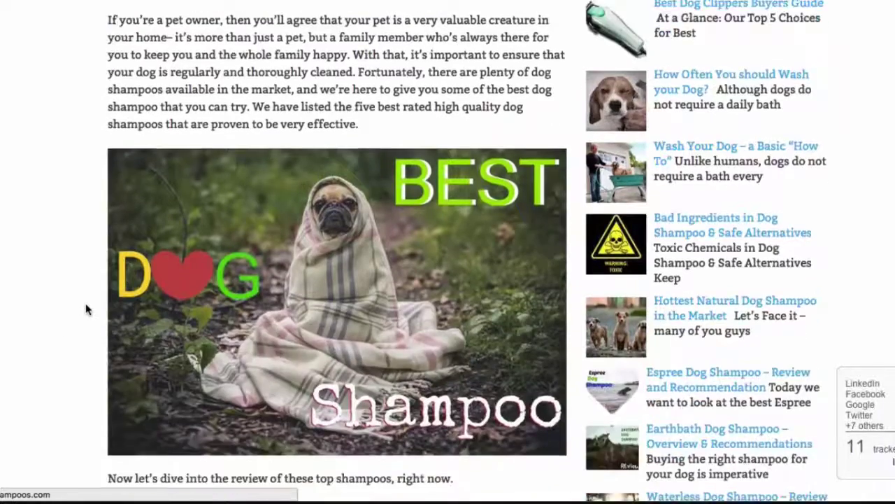
{"action": "scroll", "coordinate": [87, 309], "scroll_direction": "down", "scroll_amount": 10}
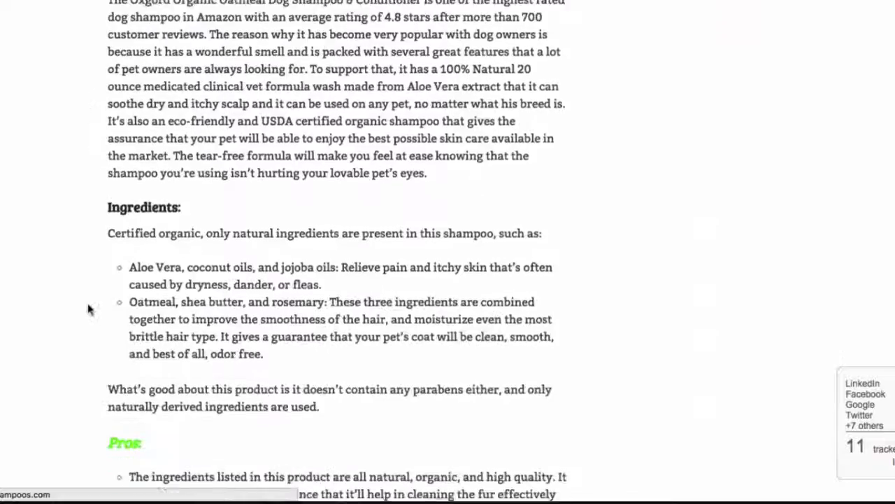
{"action": "scroll", "coordinate": [107, 317], "scroll_direction": "down", "scroll_amount": 7}
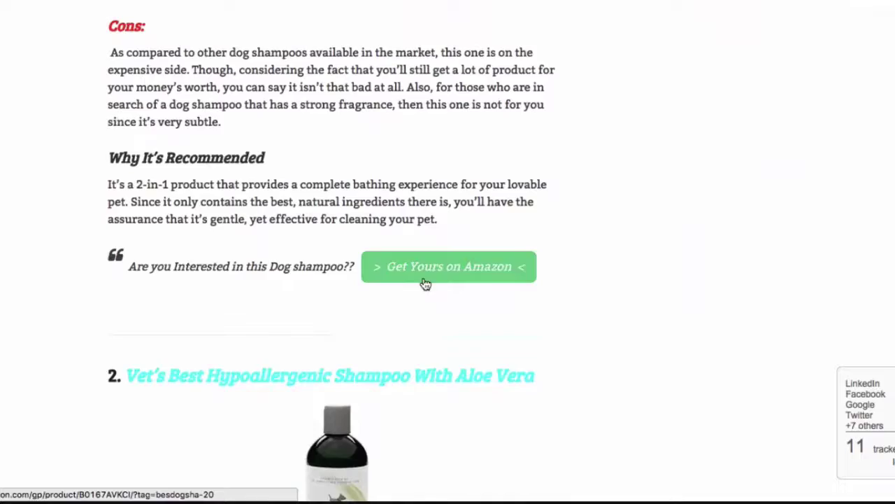
{"action": "scroll", "coordinate": [353, 177], "scroll_direction": "up", "scroll_amount": 20}
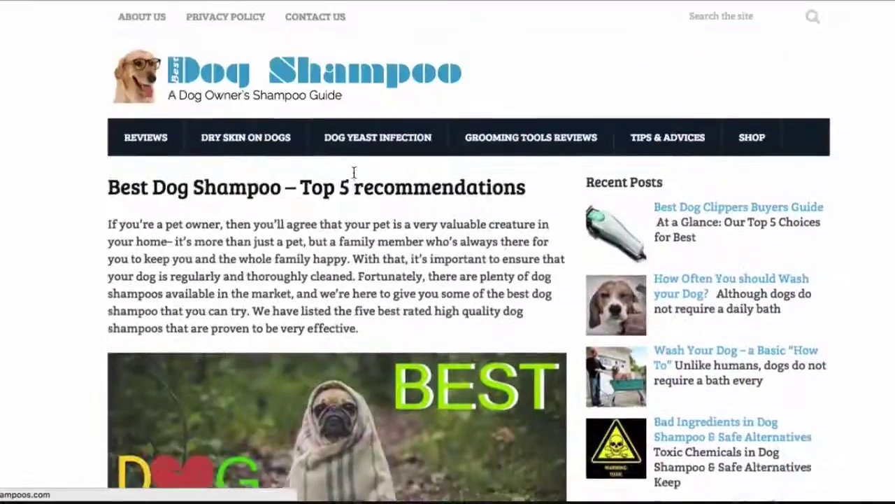
{"action": "scroll", "coordinate": [374, 191], "scroll_direction": "down", "scroll_amount": 2}
{"action": "scroll", "coordinate": [374, 191], "scroll_direction": "down", "scroll_amount": 2}
{"action": "scroll", "coordinate": [374, 191], "scroll_direction": "up", "scroll_amount": 3}
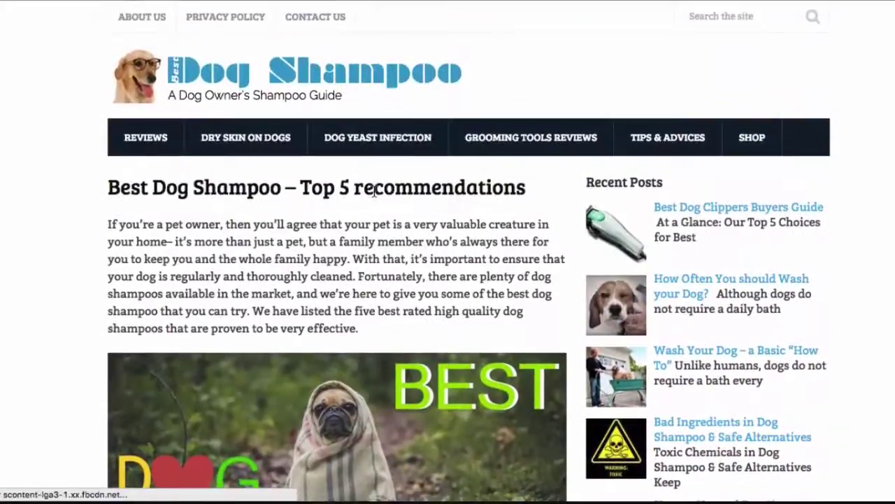
{"action": "scroll", "coordinate": [377, 202], "scroll_direction": "down", "scroll_amount": 5}
{"action": "scroll", "coordinate": [376, 208], "scroll_direction": "down", "scroll_amount": 5}
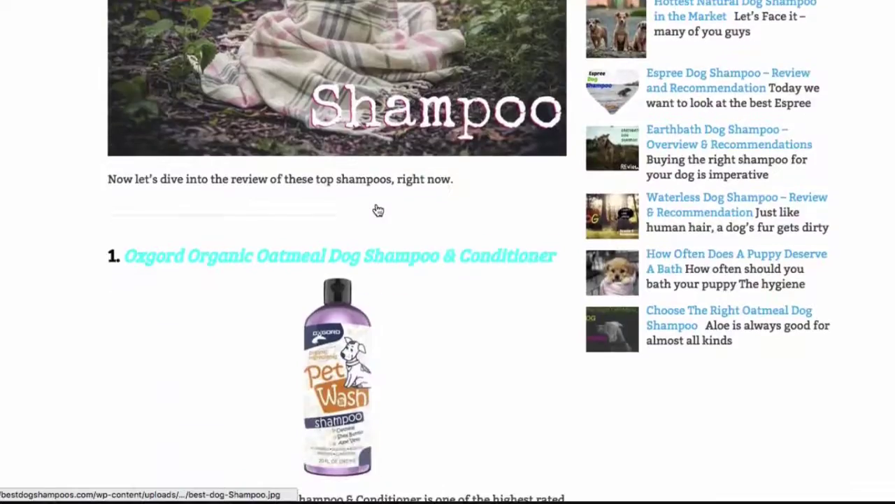
{"action": "scroll", "coordinate": [416, 223], "scroll_direction": "down", "scroll_amount": 17}
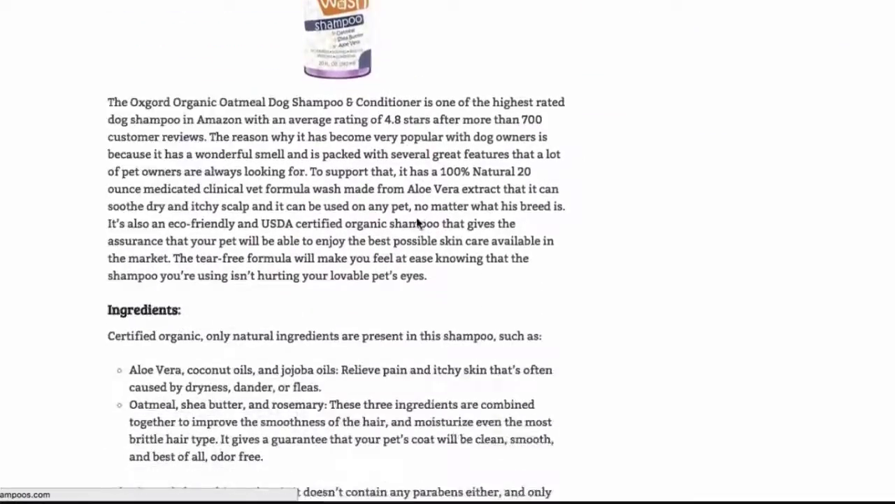
{"action": "scroll", "coordinate": [418, 223], "scroll_direction": "down", "scroll_amount": 9}
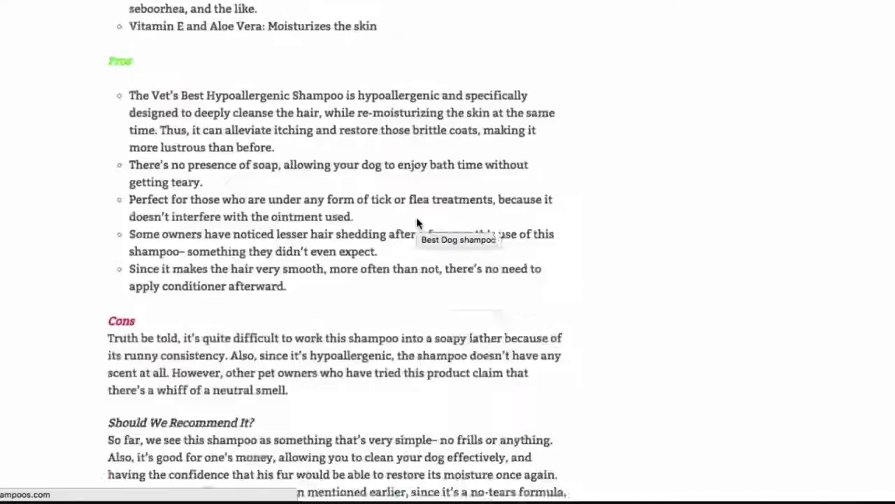
{"action": "scroll", "coordinate": [421, 226], "scroll_direction": "up", "scroll_amount": 20}
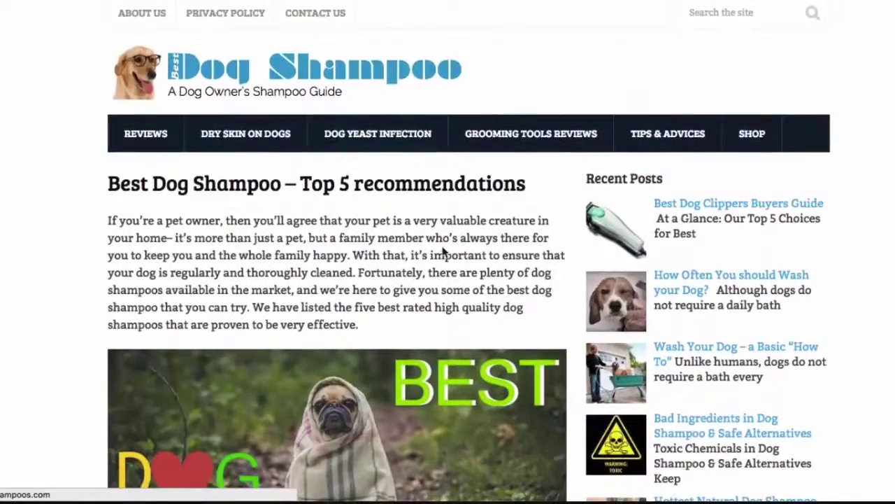
{"action": "scroll", "coordinate": [400, 222], "scroll_direction": "down", "scroll_amount": 10}
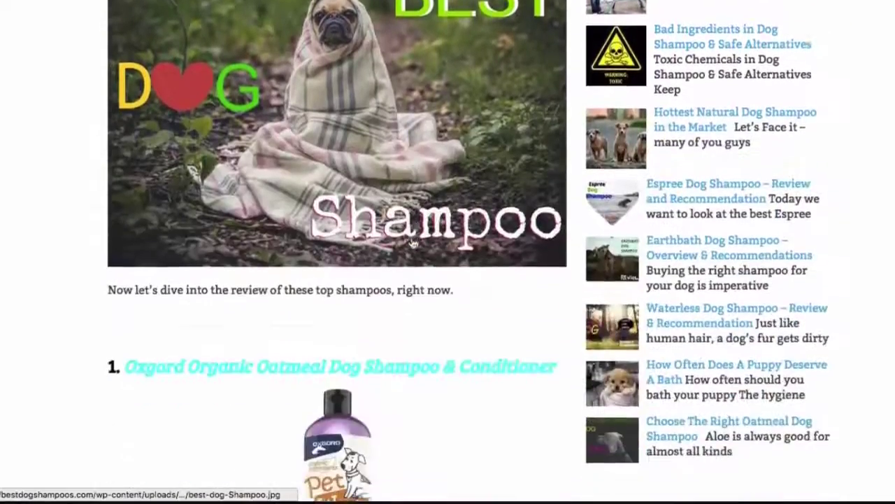
{"action": "scroll", "coordinate": [413, 242], "scroll_direction": "down", "scroll_amount": 11}
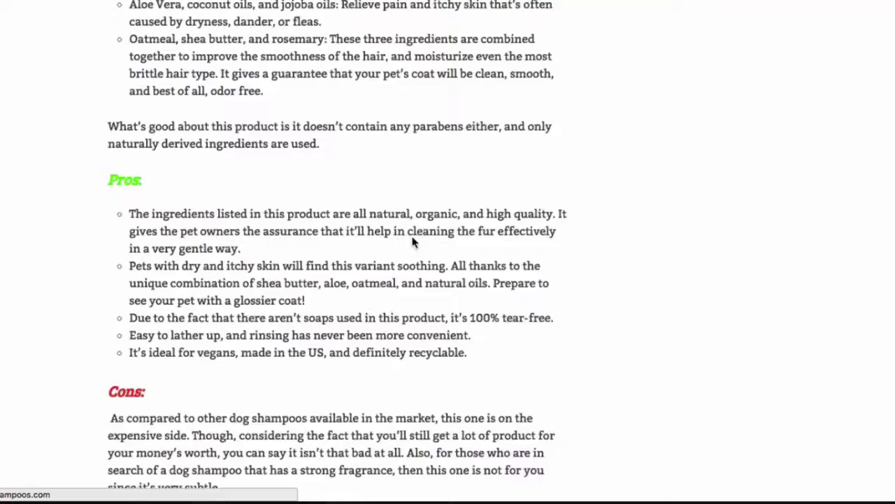
{"action": "scroll", "coordinate": [465, 276], "scroll_direction": "down", "scroll_amount": 4}
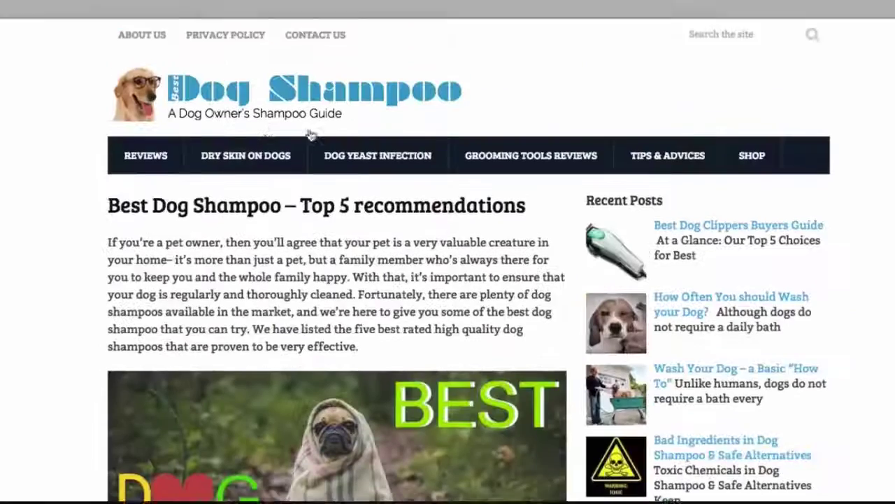
{"action": "scroll", "coordinate": [336, 168], "scroll_direction": "down", "scroll_amount": 4}
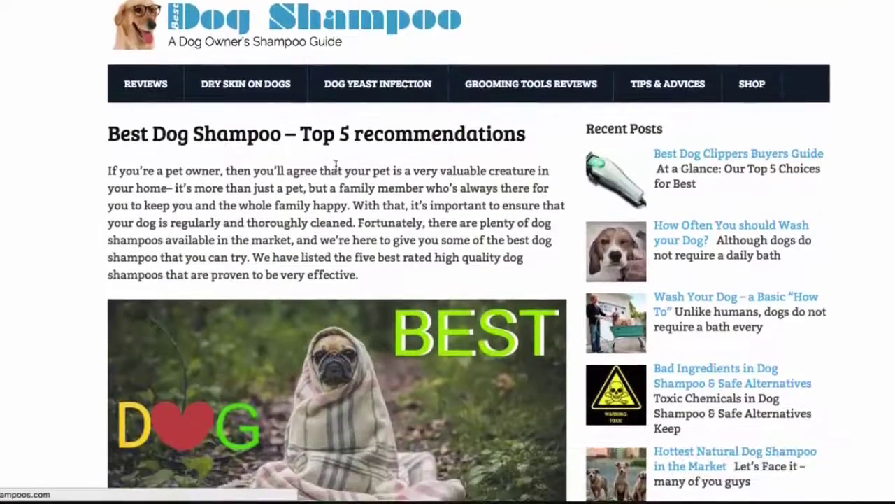
{"action": "scroll", "coordinate": [335, 165], "scroll_direction": "up", "scroll_amount": 3}
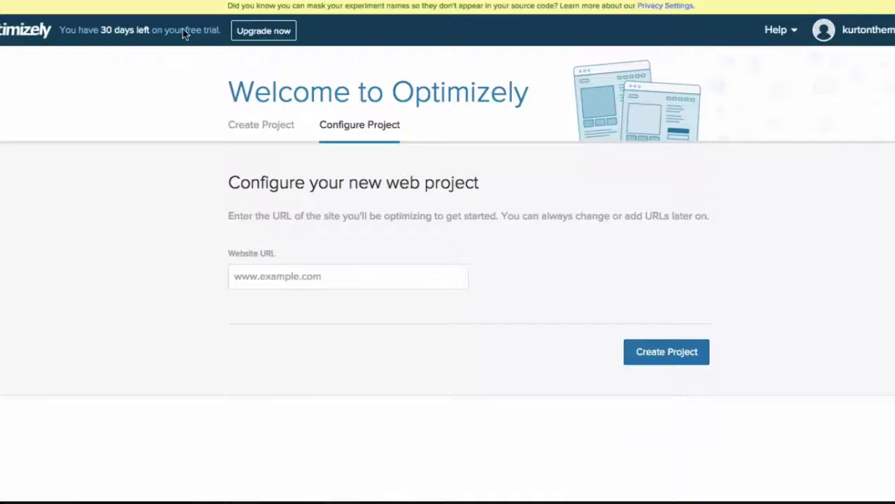
{"action": "type", "text": "http://bestdogshampoos.com/"}
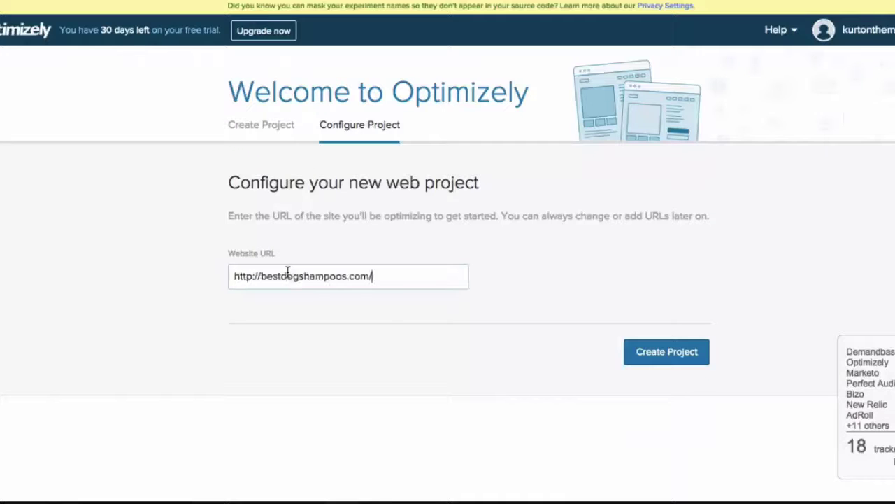
{"action": "left_click", "coordinate": [667, 353]}
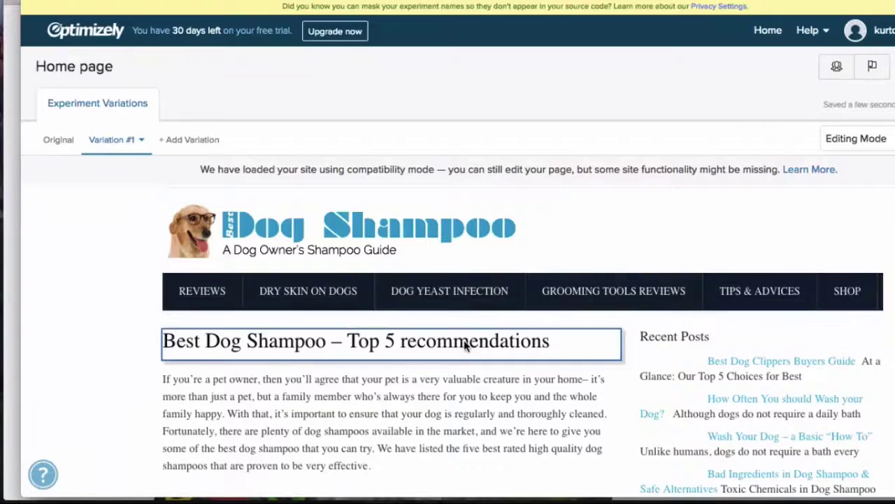
Step: Scroll the Variation #1 page down to the first product's green Get Yours on Amazon button
{"action": "scroll", "coordinate": [499, 257], "scroll_direction": "down", "scroll_amount": 2}
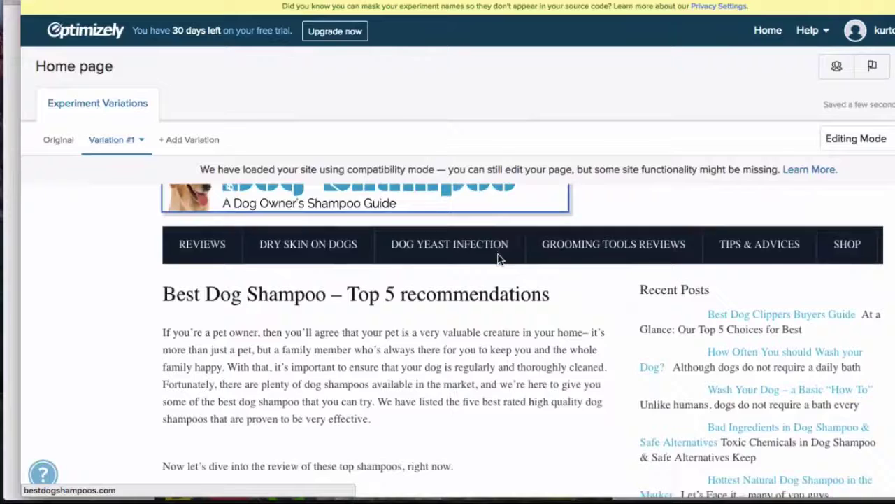
{"action": "scroll", "coordinate": [499, 260], "scroll_direction": "up", "scroll_amount": 2}
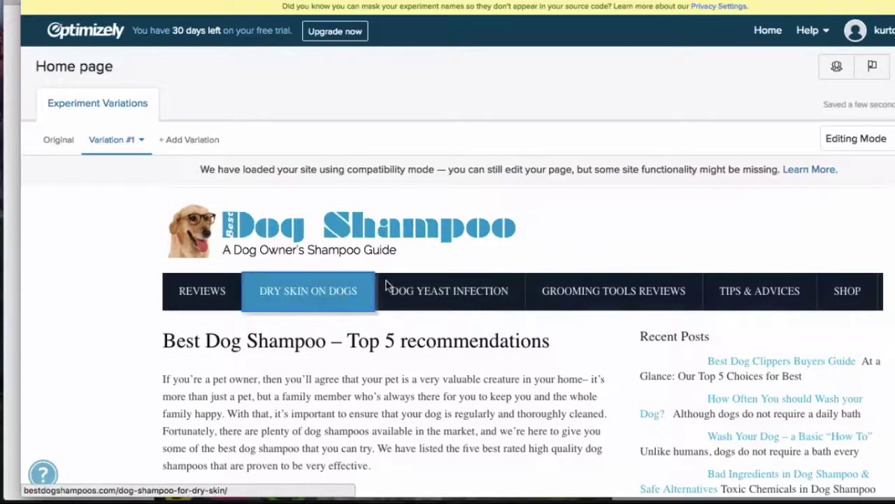
{"action": "scroll", "coordinate": [442, 378], "scroll_direction": "down", "scroll_amount": 2}
{"action": "scroll", "coordinate": [442, 378], "scroll_direction": "down", "scroll_amount": 4}
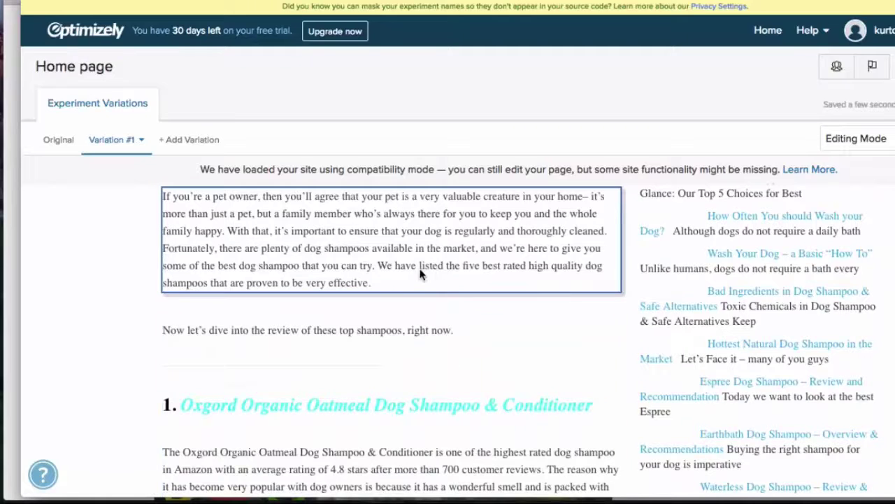
{"action": "scroll", "coordinate": [413, 275], "scroll_direction": "up", "scroll_amount": 6}
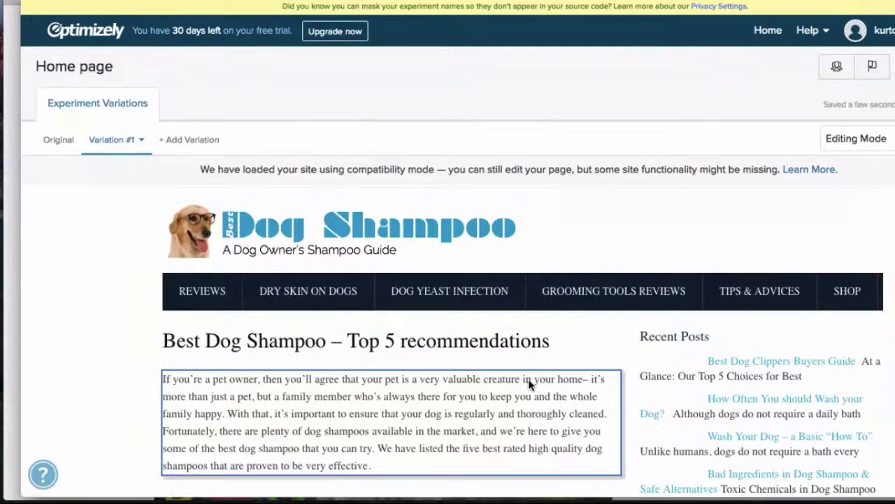
{"action": "scroll", "coordinate": [468, 386], "scroll_direction": "down", "scroll_amount": 6}
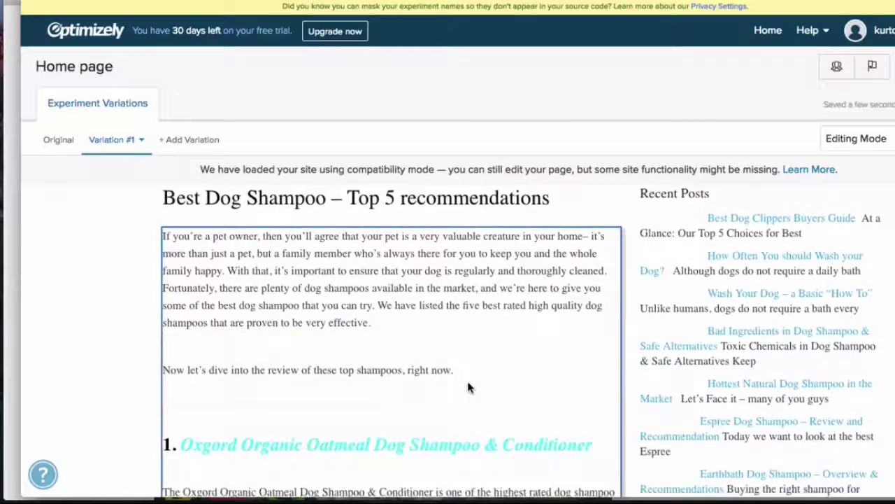
{"action": "scroll", "coordinate": [469, 386], "scroll_direction": "down", "scroll_amount": 20}
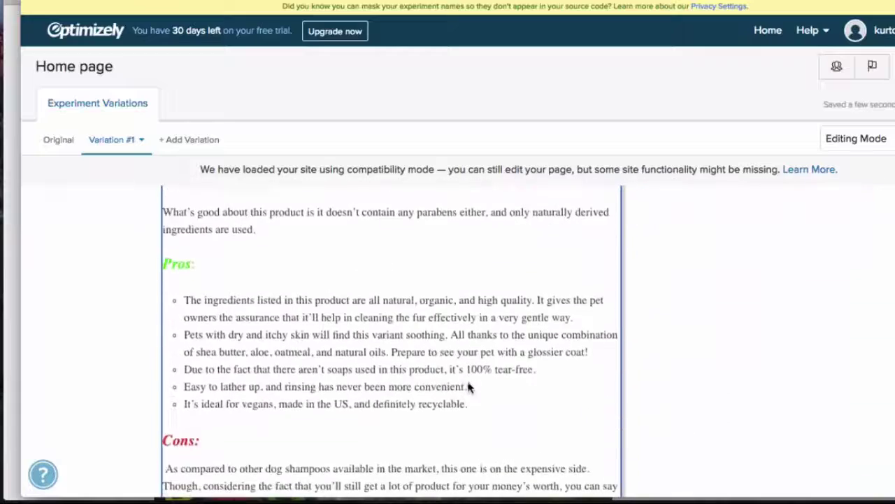
{"action": "scroll", "coordinate": [469, 386], "scroll_direction": "up", "scroll_amount": 17}
{"action": "scroll", "coordinate": [468, 386], "scroll_direction": "down", "scroll_amount": 1}
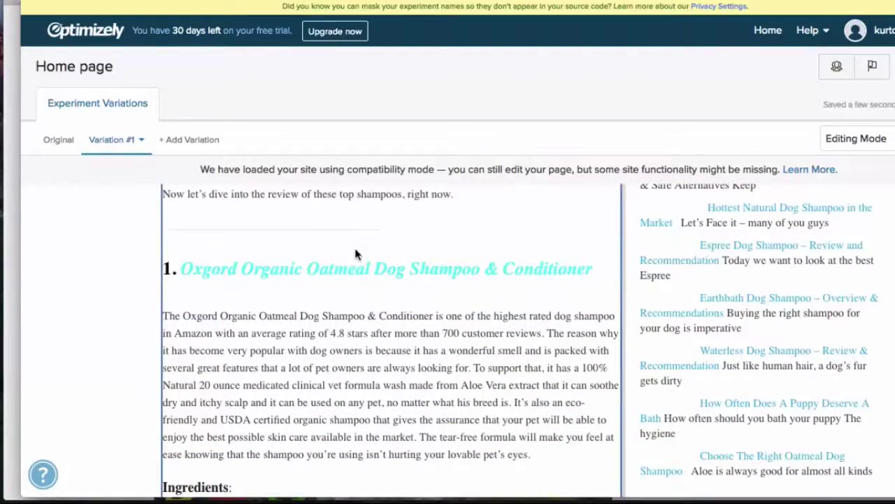
{"action": "scroll", "coordinate": [392, 294], "scroll_direction": "down", "scroll_amount": 14}
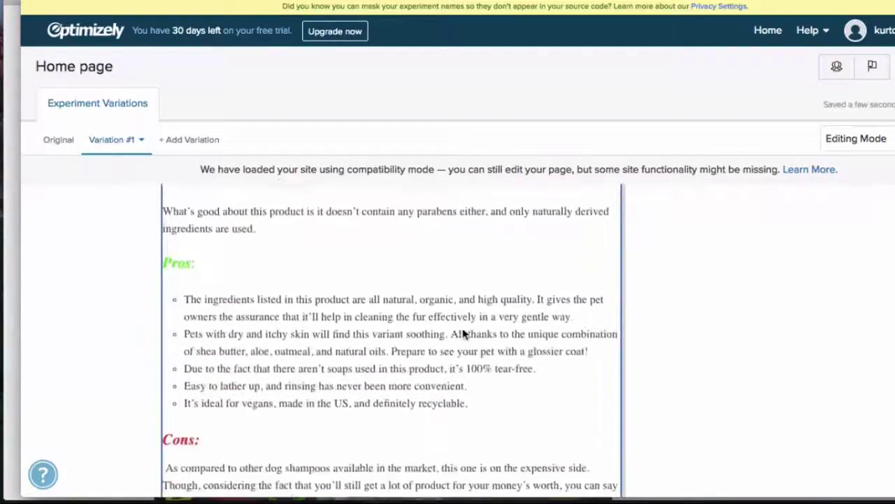
{"action": "scroll", "coordinate": [463, 334], "scroll_direction": "down", "scroll_amount": 10}
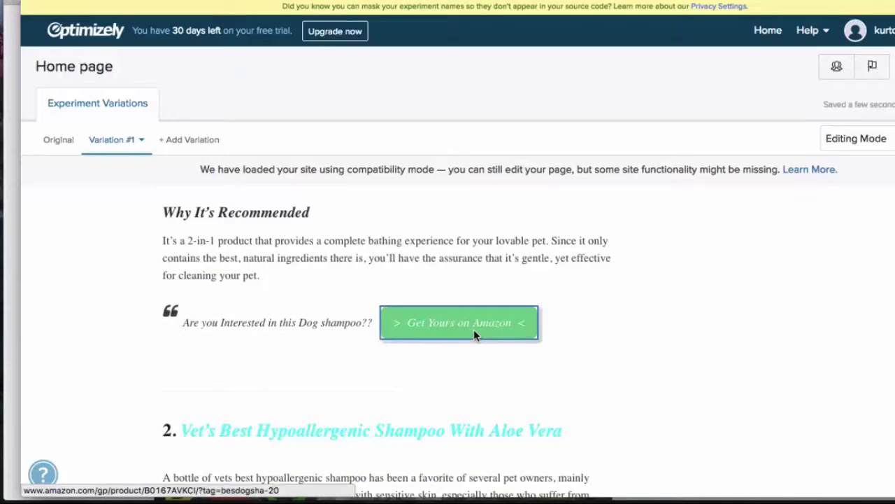
{"action": "scroll", "coordinate": [589, 334], "scroll_direction": "down", "scroll_amount": 9}
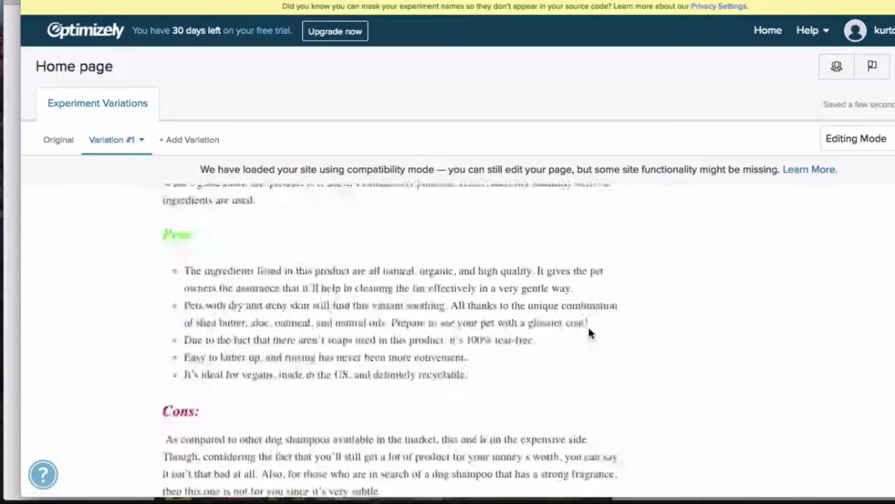
{"action": "scroll", "coordinate": [587, 334], "scroll_direction": "up", "scroll_amount": 20}
{"action": "scroll", "coordinate": [584, 335], "scroll_direction": "down", "scroll_amount": 15}
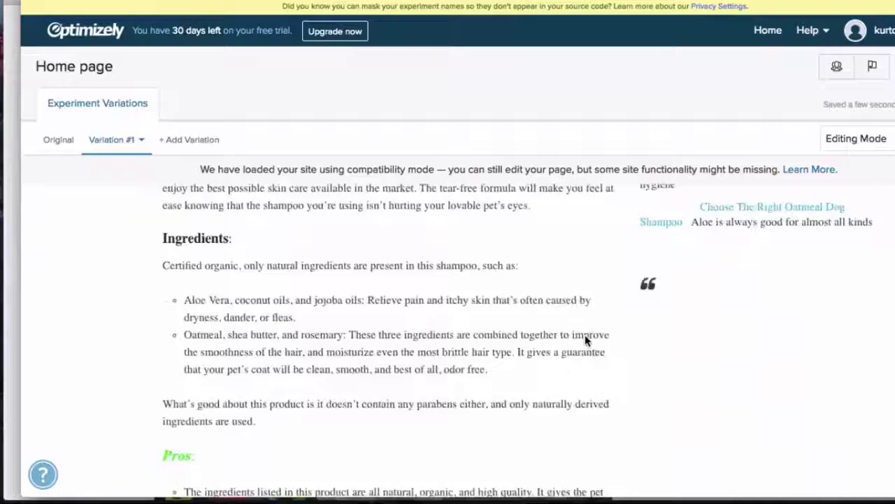
{"action": "scroll", "coordinate": [585, 334], "scroll_direction": "down", "scroll_amount": 13}
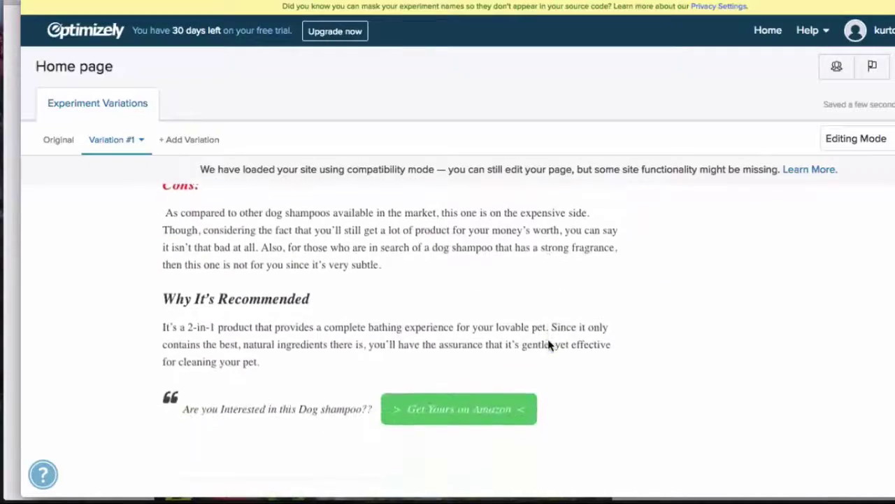
{"action": "scroll", "coordinate": [549, 341], "scroll_direction": "up", "scroll_amount": 20}
{"action": "scroll", "coordinate": [550, 343], "scroll_direction": "down", "scroll_amount": 15}
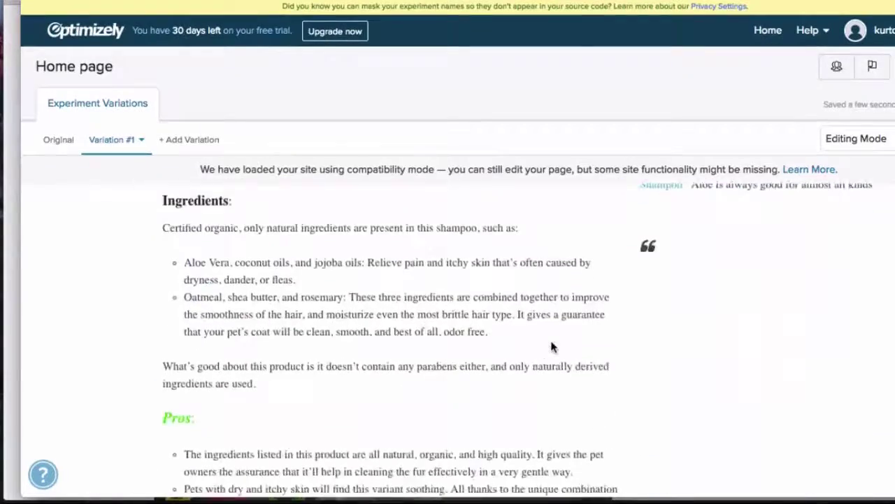
{"action": "scroll", "coordinate": [550, 346], "scroll_direction": "down", "scroll_amount": 14}
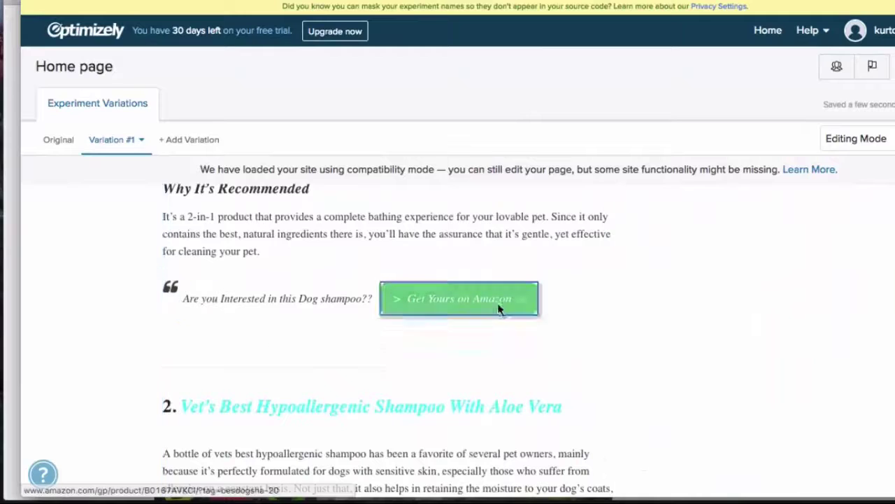
Step: Change the first Amazon button's text to '>> Click here for best price <<'
{"action": "left_click", "coordinate": [498, 308]}
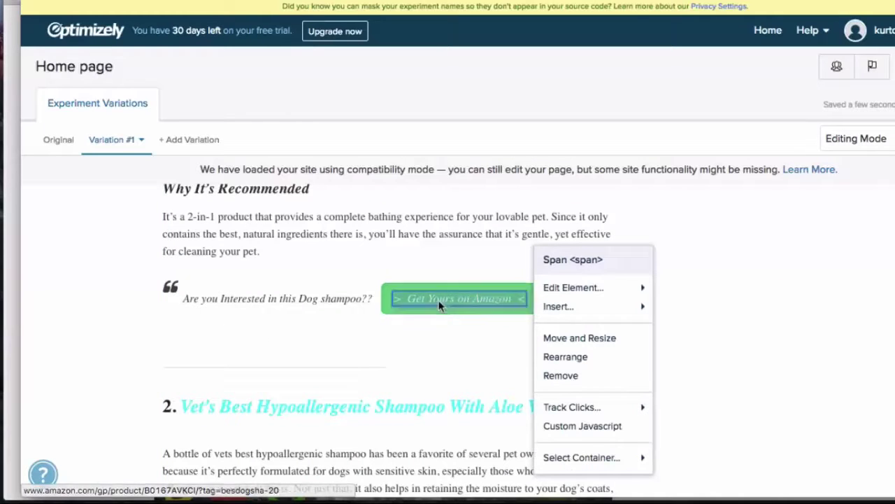
{"action": "mouse_move", "coordinate": [575, 297]}
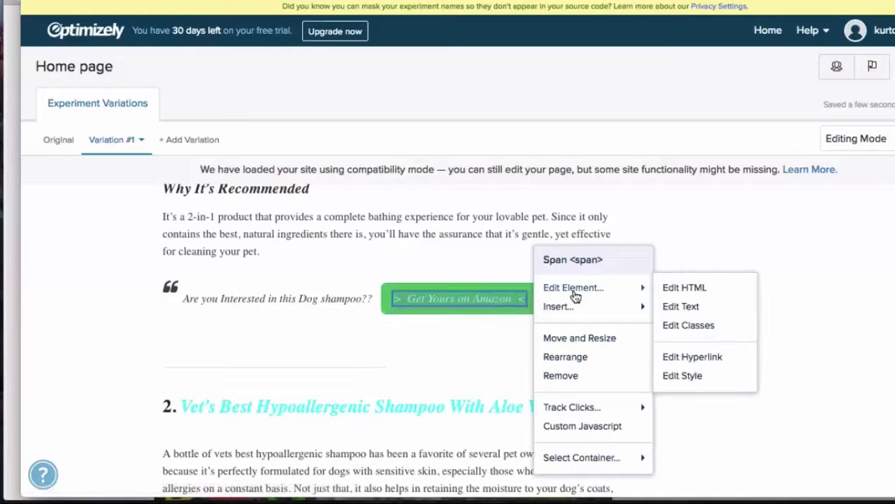
{"action": "left_click", "coordinate": [681, 307]}
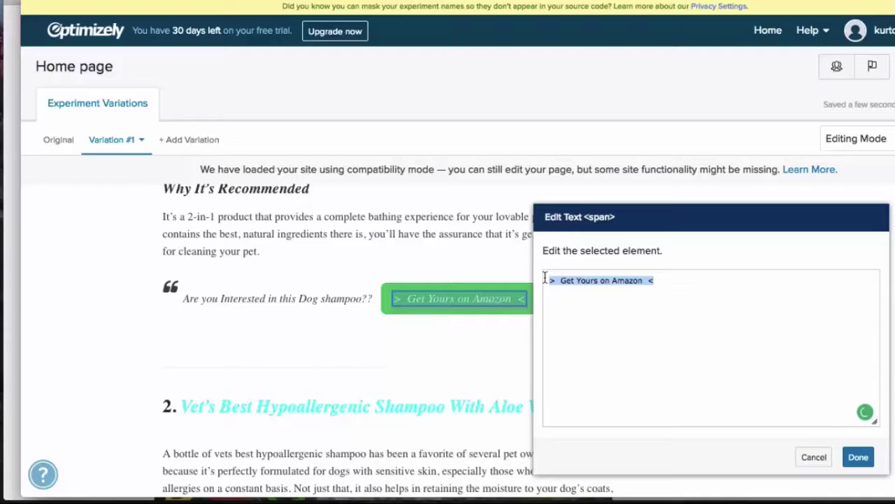
{"action": "type", "text": "Click"}
{"action": "key", "text": "BackSpace"}
{"action": "key", "text": "BackSpace"}
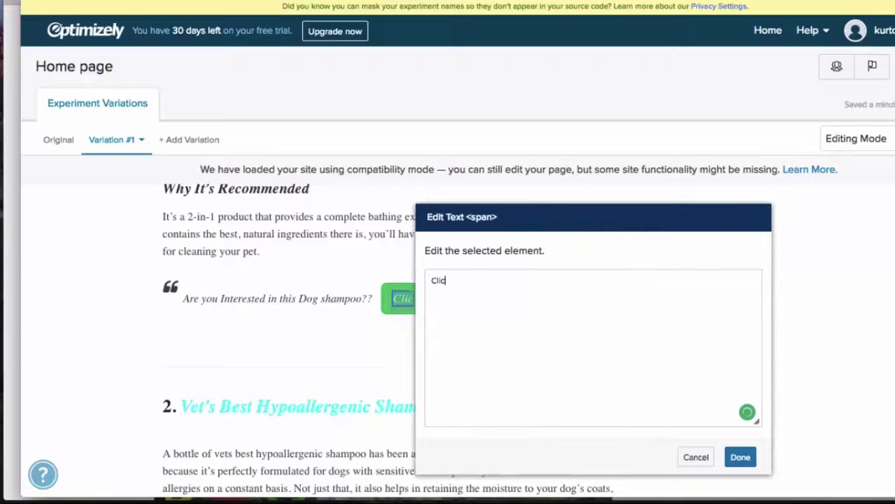
{"action": "type", "text": "ck here for "}
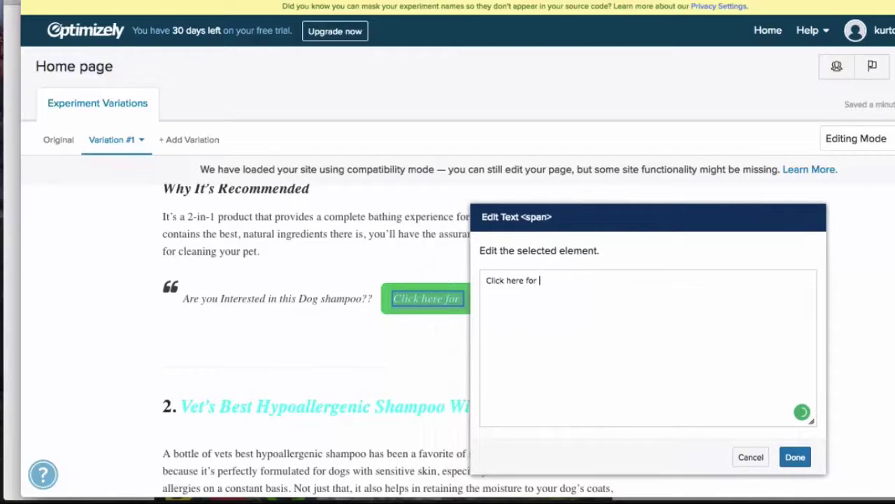
{"action": "type", "text": "best price"}
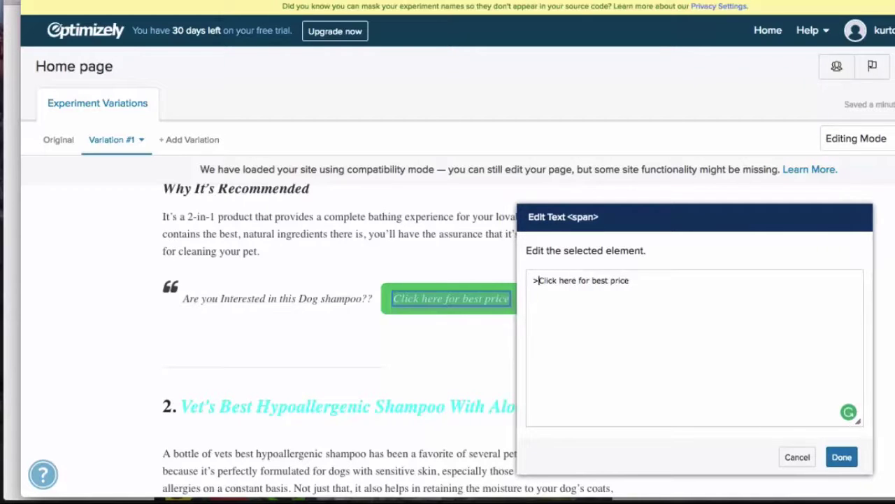
{"action": "type", "text": ">"}
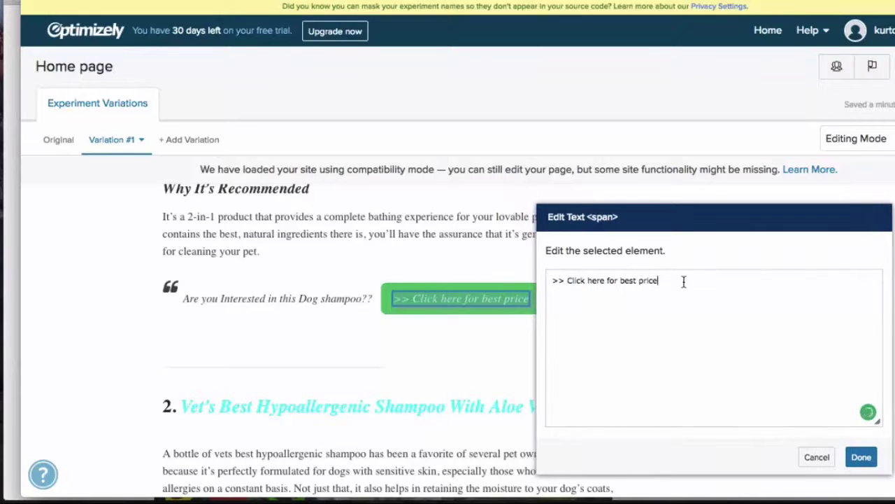
{"action": "type", "text": "  <<"}
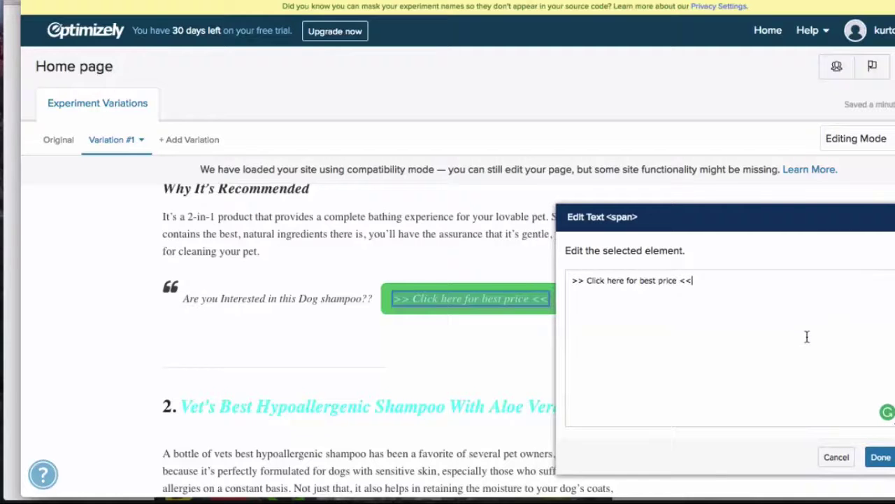
{"action": "left_click", "coordinate": [879, 457]}
Step: Give the second Amazon button the same '>> Click here for best price <<' text
{"action": "scroll", "coordinate": [504, 384], "scroll_direction": "down", "scroll_amount": 10}
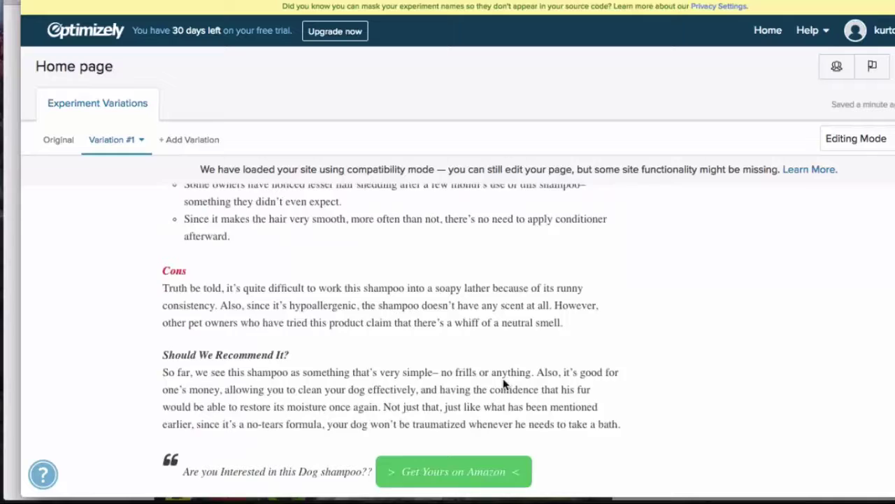
{"action": "scroll", "coordinate": [503, 384], "scroll_direction": "down", "scroll_amount": 2}
{"action": "right_click", "coordinate": [472, 394]}
{"action": "mouse_move", "coordinate": [575, 300]}
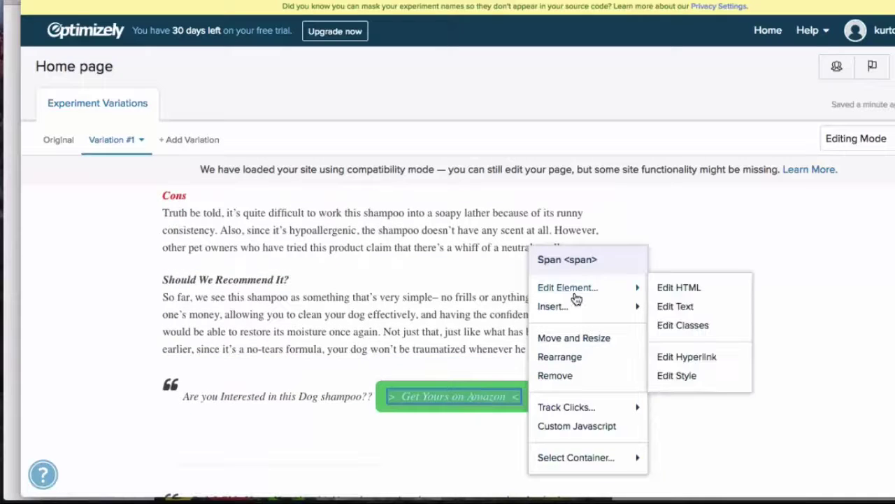
{"action": "left_click", "coordinate": [675, 305]}
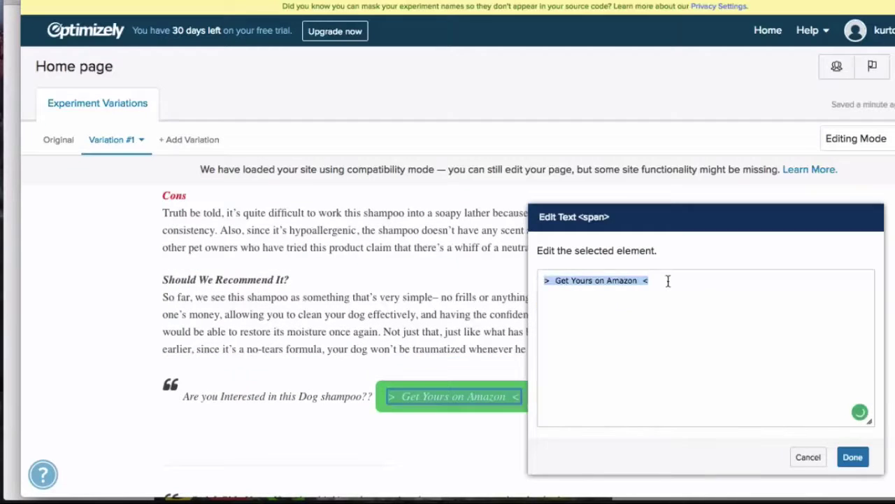
{"action": "left_click", "coordinate": [876, 458]}
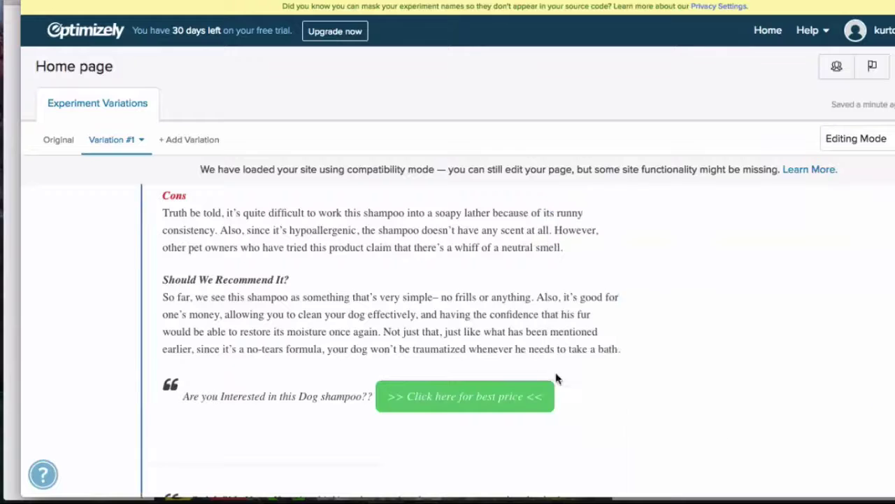
{"action": "scroll", "coordinate": [555, 375], "scroll_direction": "down", "scroll_amount": 2}
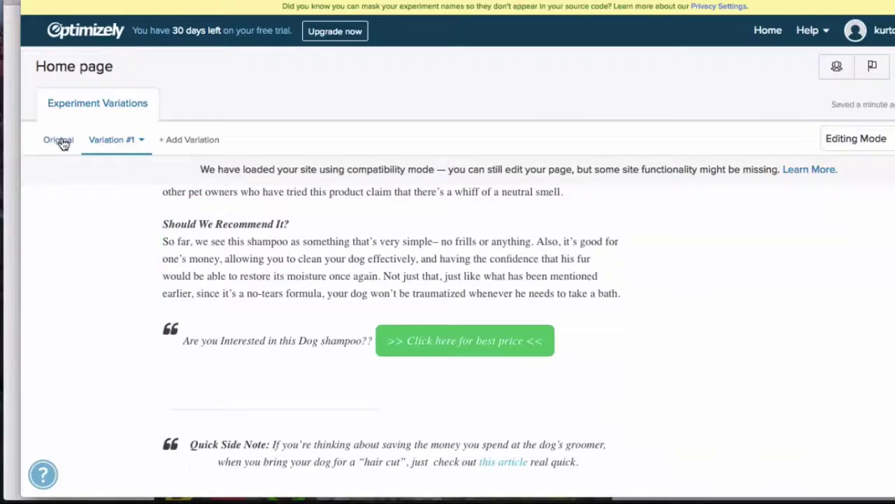
{"action": "scroll", "coordinate": [349, 233], "scroll_direction": "up", "scroll_amount": 15}
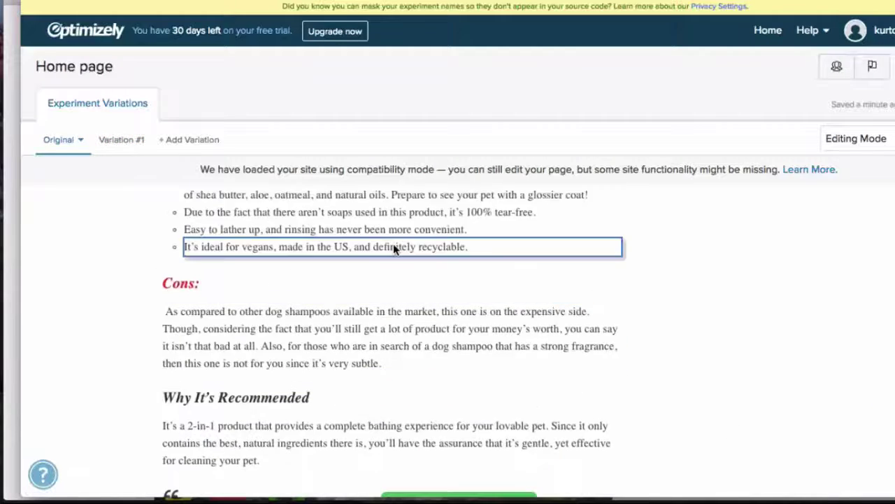
{"action": "scroll", "coordinate": [393, 244], "scroll_direction": "down", "scroll_amount": 2}
{"action": "scroll", "coordinate": [393, 246], "scroll_direction": "down", "scroll_amount": 10}
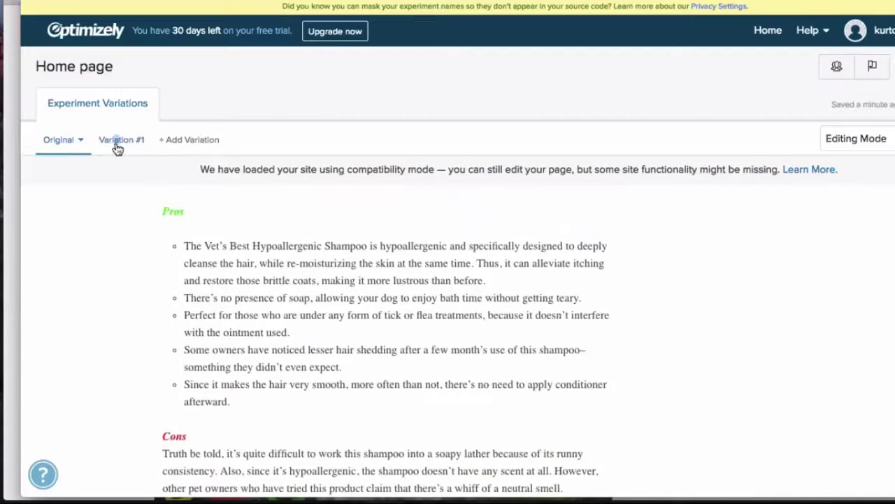
{"action": "left_click", "coordinate": [116, 140]}
{"action": "scroll", "coordinate": [364, 260], "scroll_direction": "down", "scroll_amount": 6}
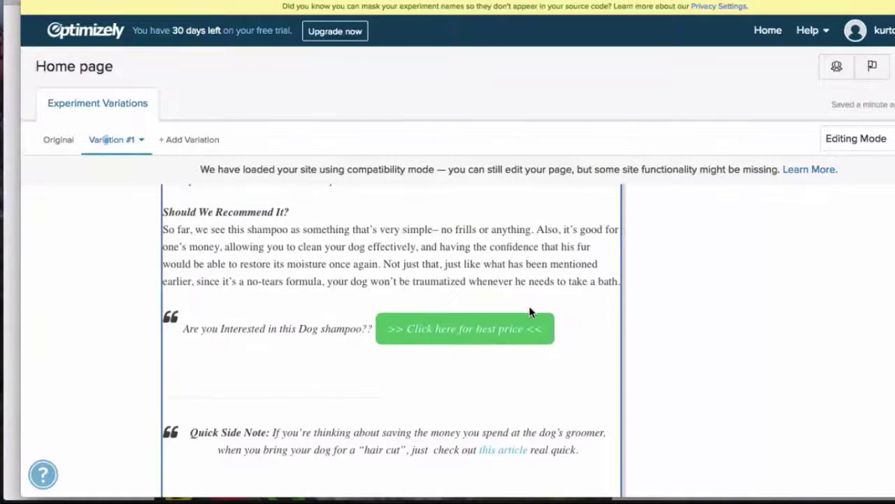
{"action": "scroll", "coordinate": [496, 336], "scroll_direction": "down", "scroll_amount": 15}
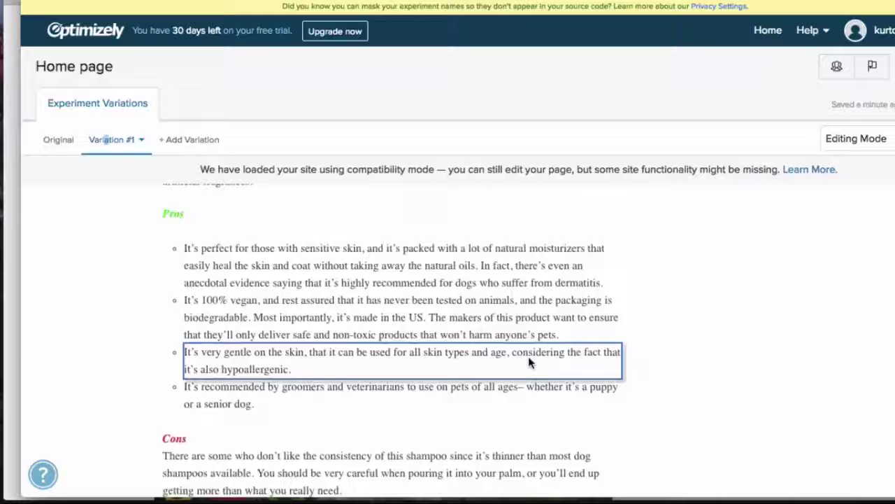
Step: Relabel the third Amazon button to '>> Click here for best price <<'
{"action": "left_click", "coordinate": [494, 344]}
{"action": "mouse_move", "coordinate": [622, 291]}
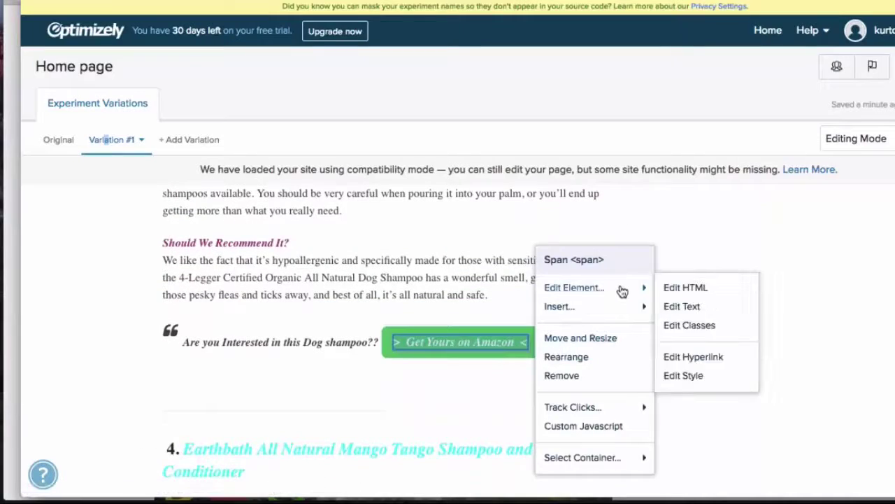
{"action": "left_click", "coordinate": [689, 307]}
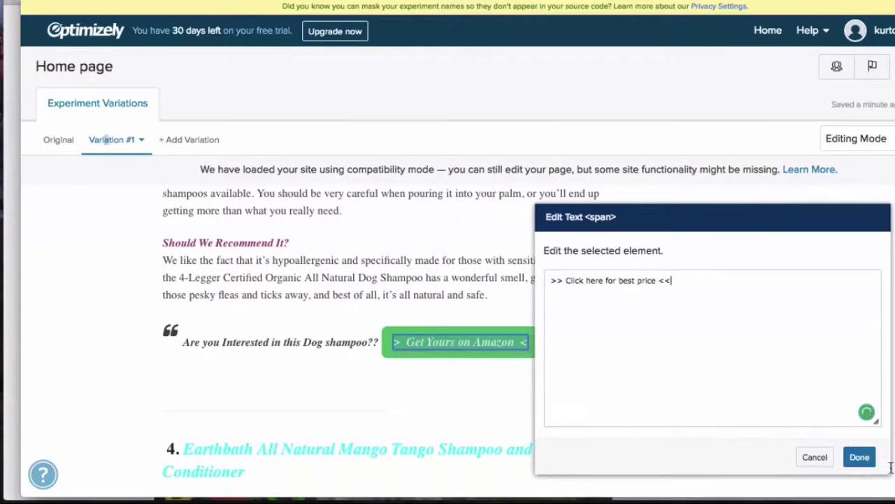
{"action": "left_click", "coordinate": [862, 457]}
Step: Replace the fourth Amazon button's label with the pasted best-price text
{"action": "scroll", "coordinate": [520, 423], "scroll_direction": "down", "scroll_amount": 10}
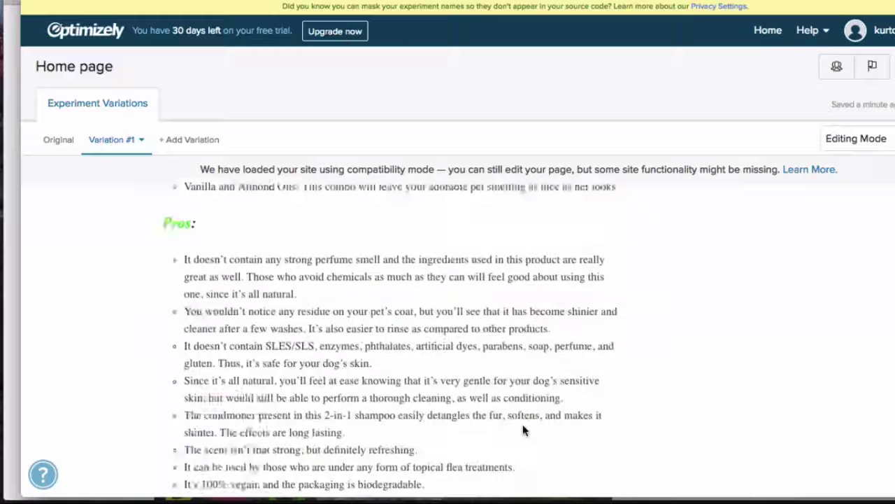
{"action": "scroll", "coordinate": [523, 430], "scroll_direction": "down", "scroll_amount": 6}
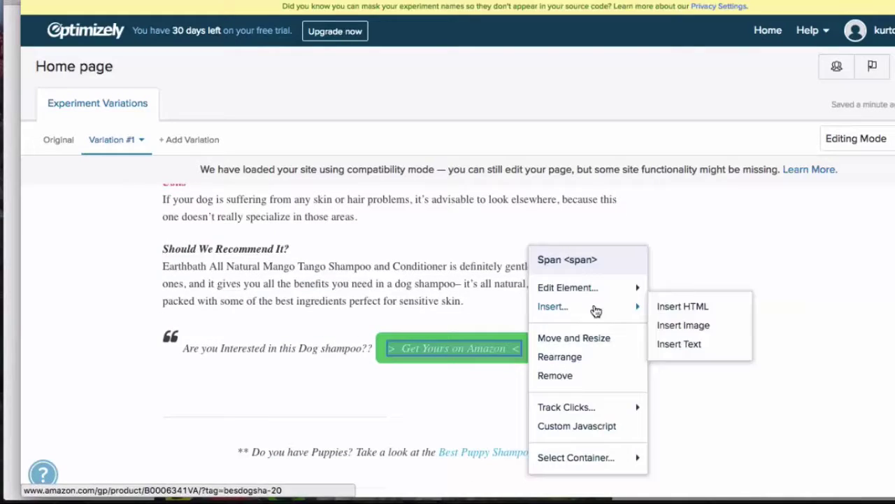
{"action": "mouse_move", "coordinate": [636, 287]}
{"action": "left_click", "coordinate": [673, 303]}
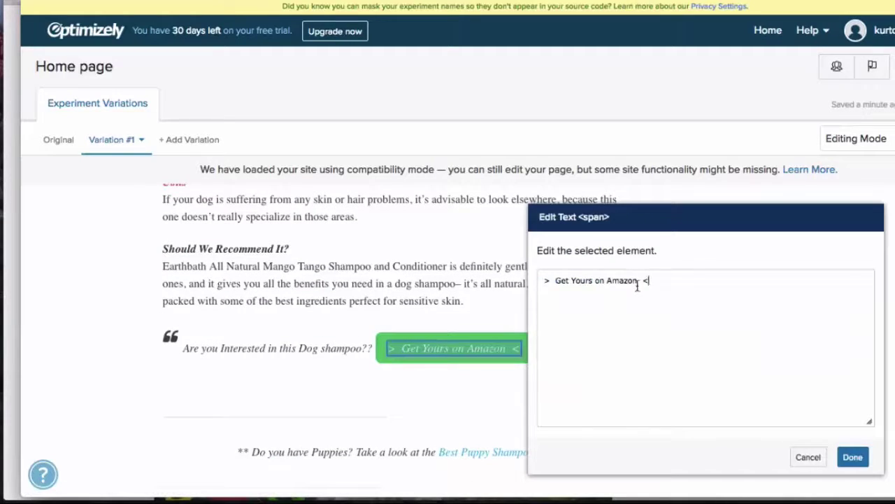
{"action": "key", "text": "ctrl+a"}
{"action": "type", "text": ">> Click here for best price <<"}
{"action": "left_click", "coordinate": [853, 457]}
Step: Replace the last Amazon button's label with the pasted best-price text
{"action": "scroll", "coordinate": [477, 395], "scroll_direction": "down", "scroll_amount": 5}
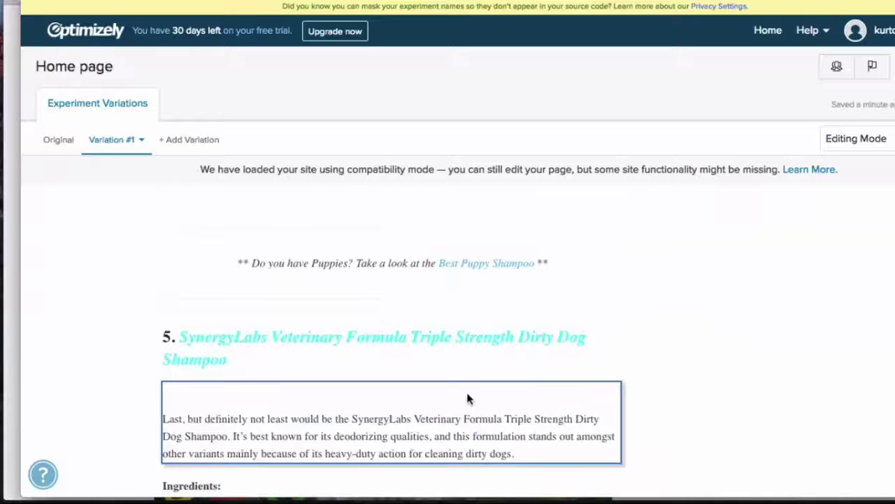
{"action": "scroll", "coordinate": [468, 398], "scroll_direction": "down", "scroll_amount": 20}
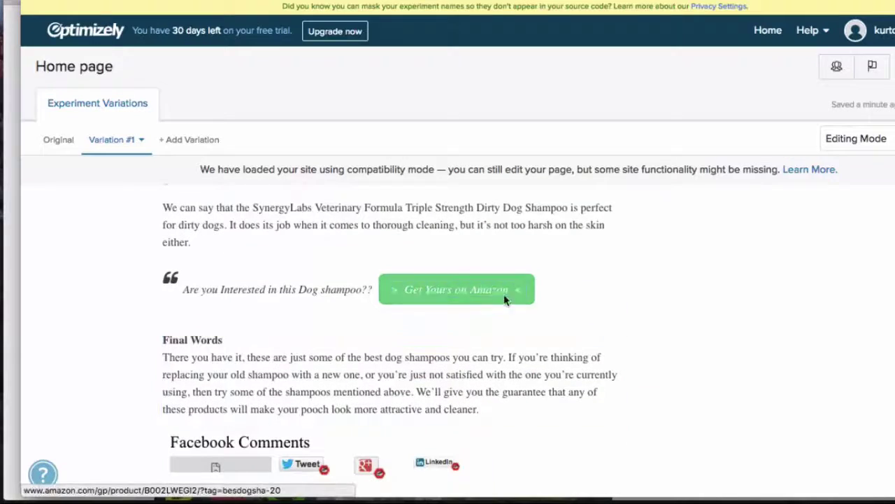
{"action": "left_click", "coordinate": [518, 289]}
{"action": "mouse_move", "coordinate": [568, 287]}
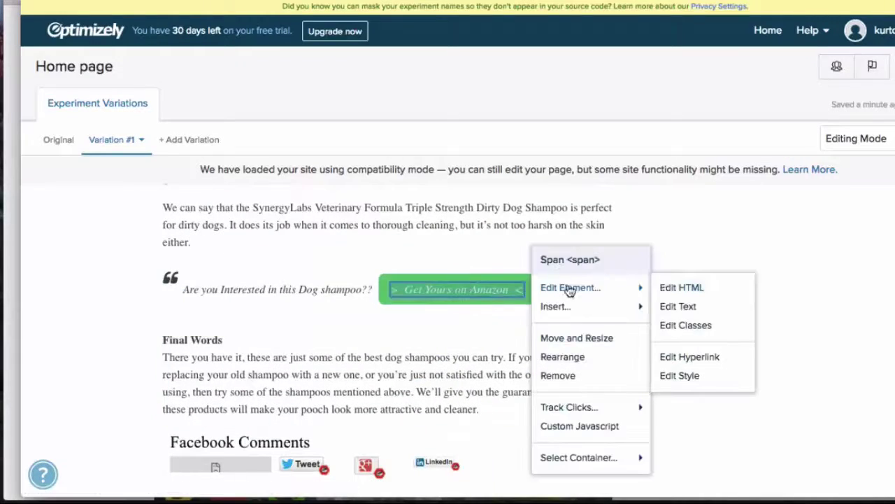
{"action": "left_click", "coordinate": [669, 308]}
{"action": "key", "text": "ctrl+a"}
{"action": "type", "text": ">> Click here for best price <<"}
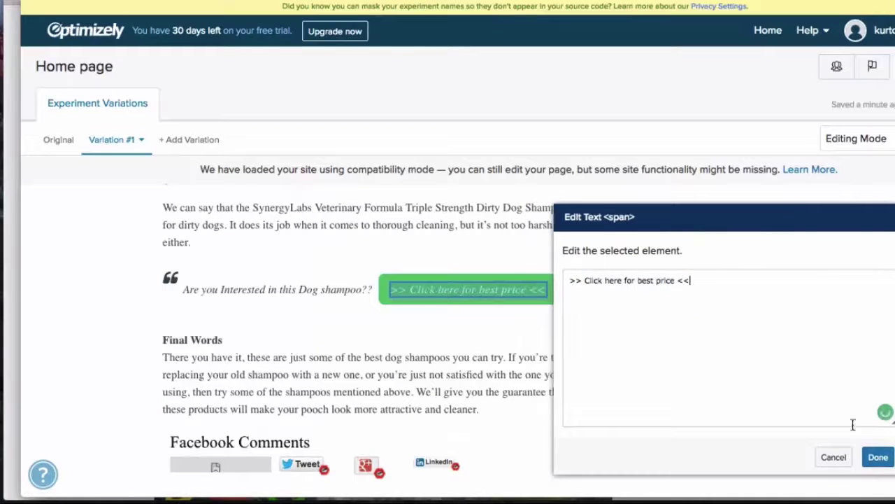
{"action": "left_click", "coordinate": [878, 456]}
Step: Close the text editor and review Variation #1 down to the first price button
{"action": "left_click", "coordinate": [521, 388]}
{"action": "scroll", "coordinate": [587, 280], "scroll_direction": "down", "scroll_amount": 2}
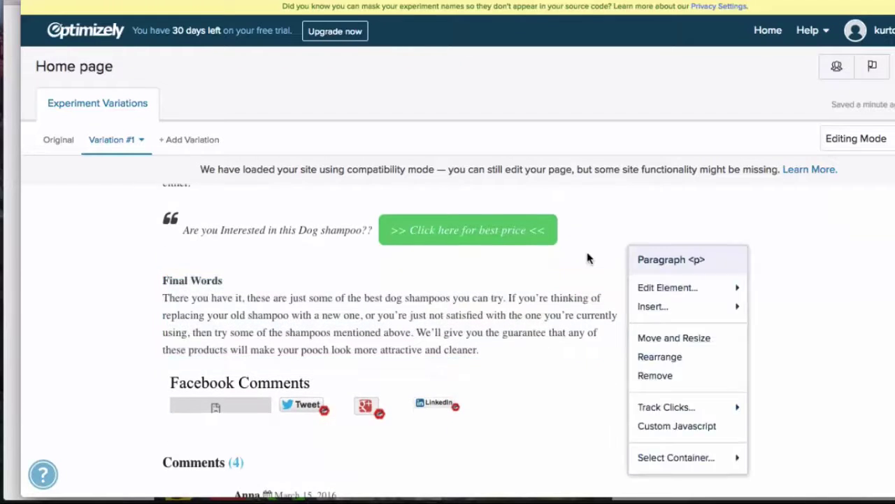
{"action": "scroll", "coordinate": [651, 251], "scroll_direction": "up", "scroll_amount": 15}
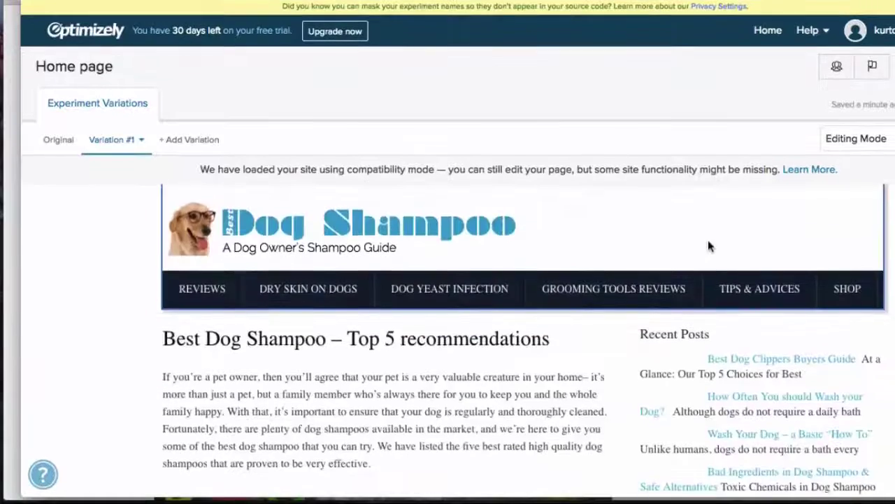
{"action": "scroll", "coordinate": [709, 246], "scroll_direction": "down", "scroll_amount": 12}
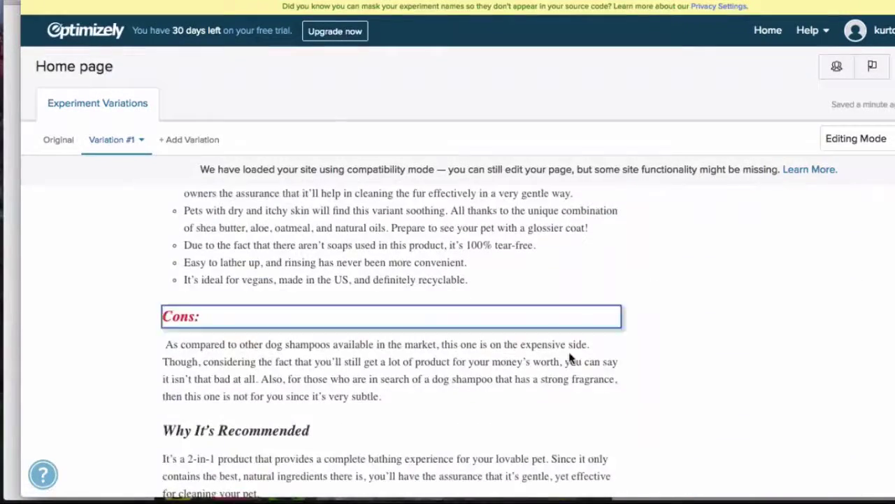
{"action": "scroll", "coordinate": [570, 358], "scroll_direction": "down", "scroll_amount": 4}
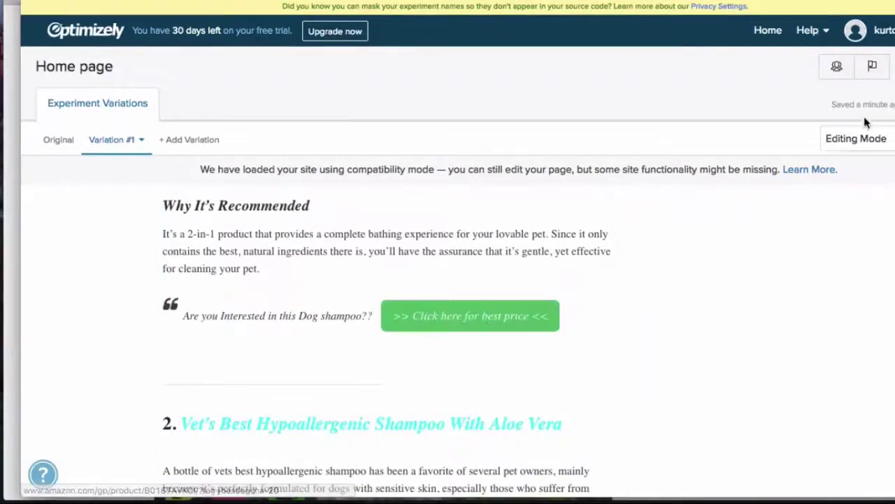
Step: Start a new goal tracking Clicks and name it Button #1
{"action": "left_click", "coordinate": [874, 68]}
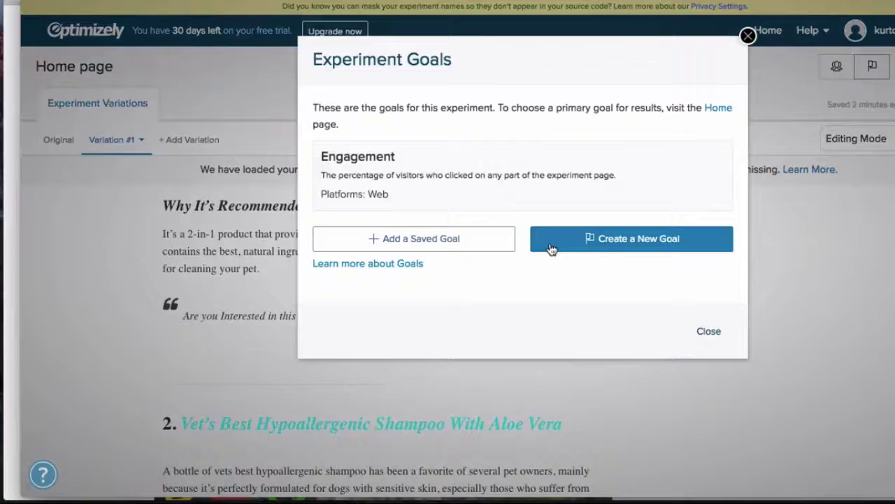
{"action": "left_click", "coordinate": [625, 251]}
{"action": "left_click", "coordinate": [563, 133]}
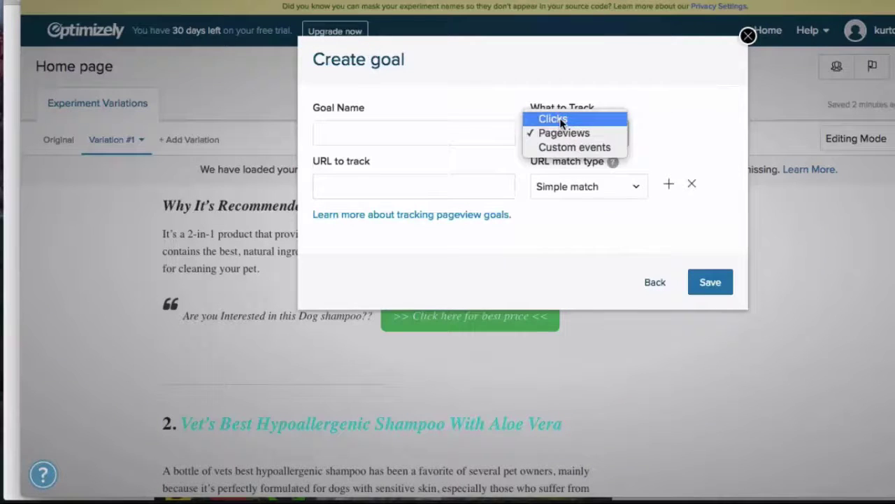
{"action": "left_click", "coordinate": [559, 117]}
{"action": "left_click", "coordinate": [442, 135]}
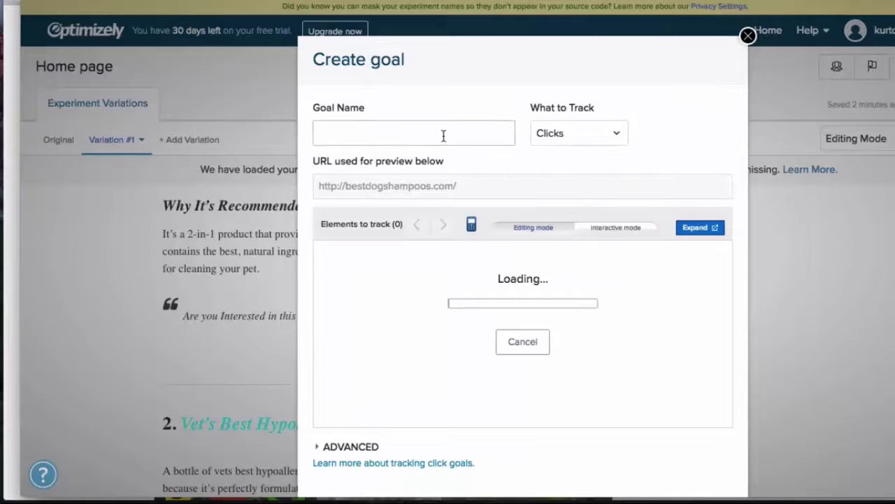
{"action": "type", "text": "1"}
{"action": "key", "text": "BackSpace"}
{"action": "type", "text": "Button #1"}
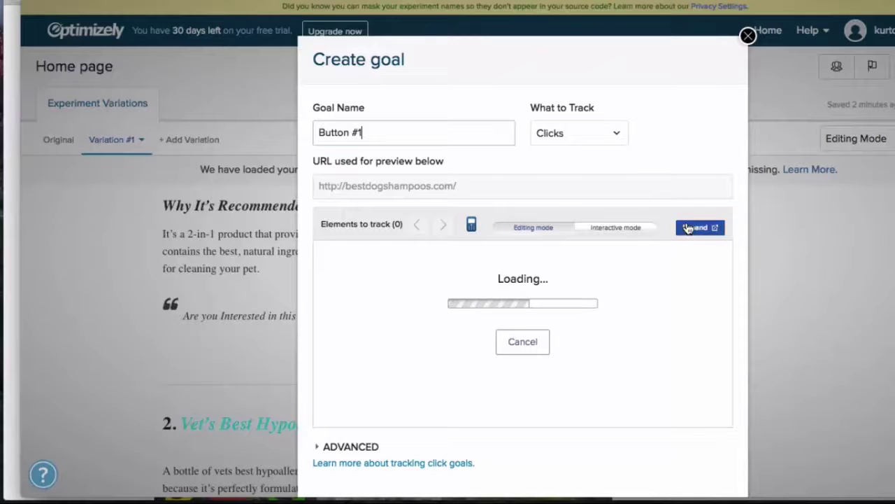
Step: Select the first product's Get Yours on Amazon button as the tracked element
{"action": "scroll", "coordinate": [606, 380], "scroll_direction": "down", "scroll_amount": 10}
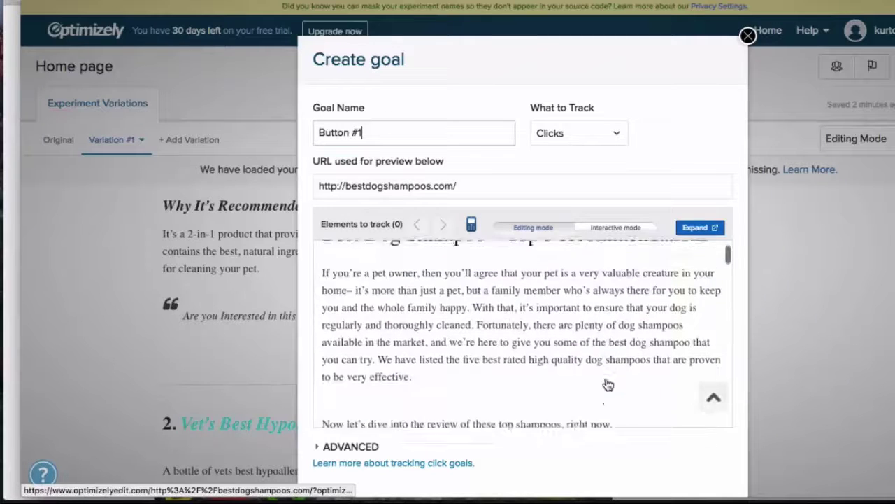
{"action": "scroll", "coordinate": [605, 380], "scroll_direction": "down", "scroll_amount": 10}
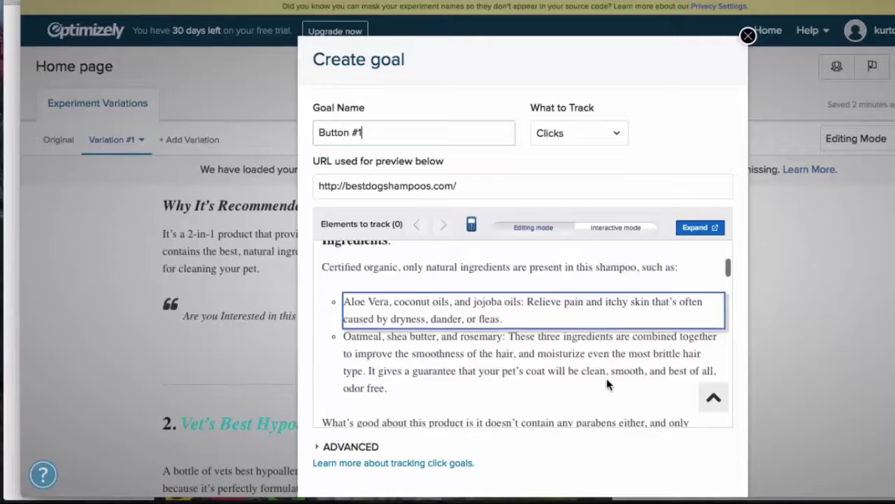
{"action": "scroll", "coordinate": [606, 378], "scroll_direction": "down", "scroll_amount": 10}
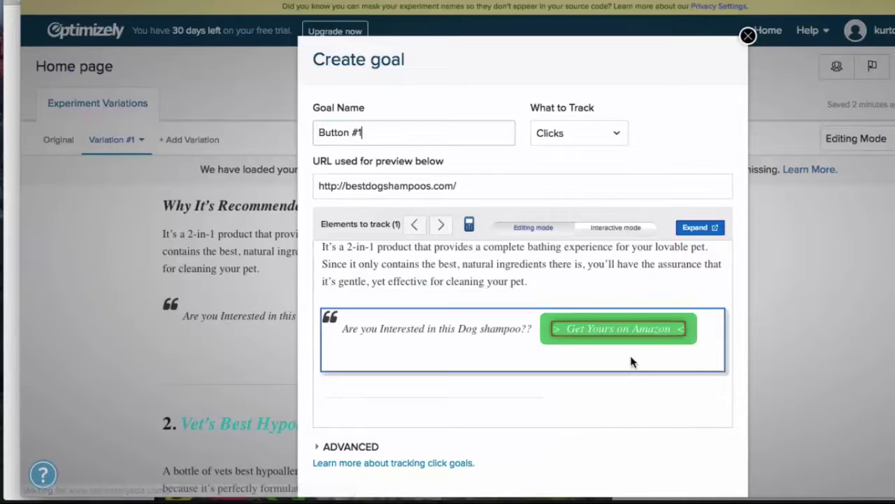
{"action": "left_click", "coordinate": [623, 331]}
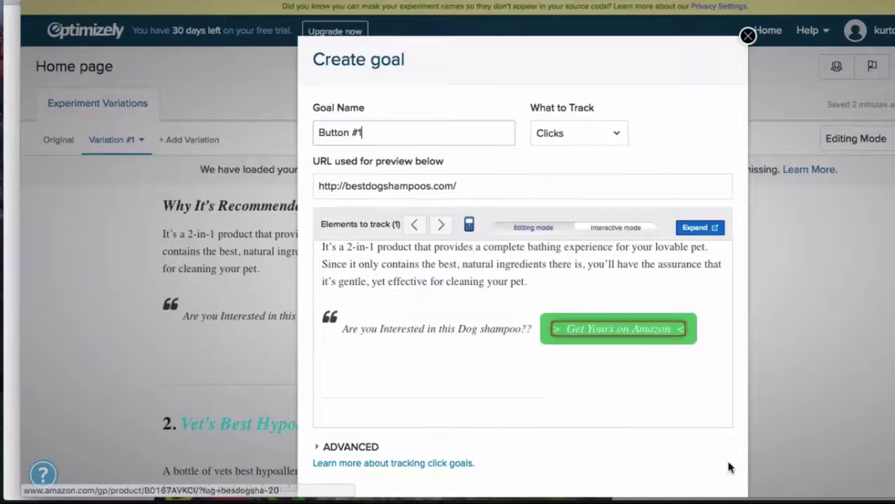
{"action": "scroll", "coordinate": [727, 458], "scroll_direction": "down", "scroll_amount": 3}
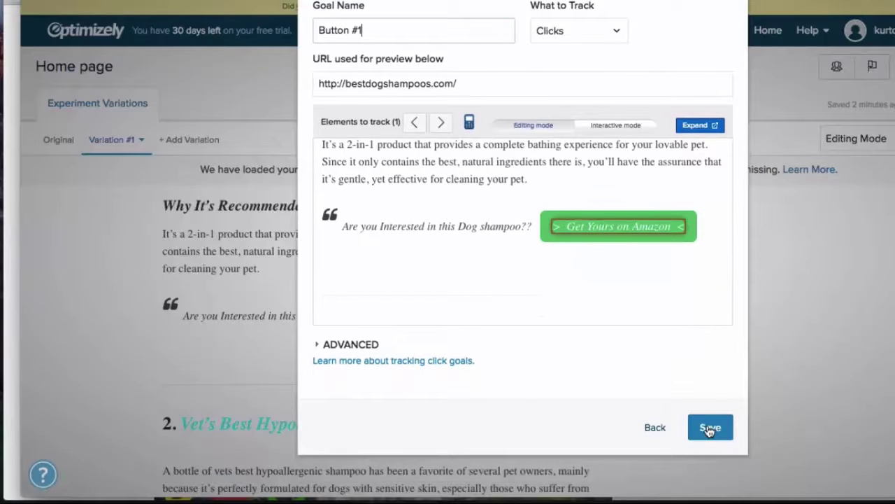
Step: Save the Button #1 goal and check the experiment's goal list
{"action": "left_click", "coordinate": [710, 428]}
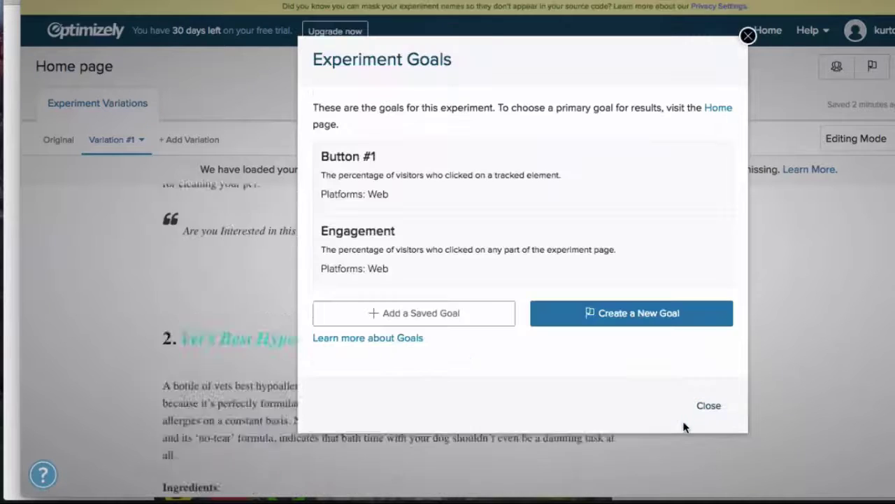
{"action": "left_click", "coordinate": [473, 320]}
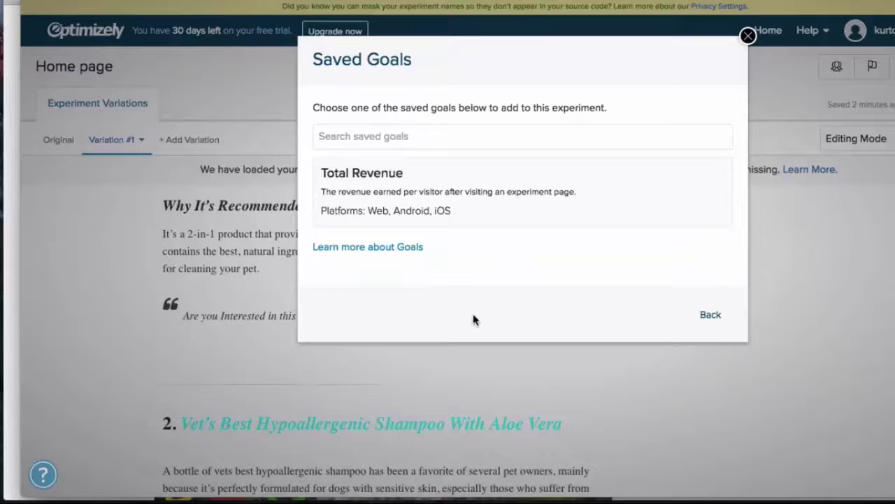
{"action": "left_click", "coordinate": [708, 316]}
Step: Start a new Clicks goal for Button #2
{"action": "left_click", "coordinate": [632, 313]}
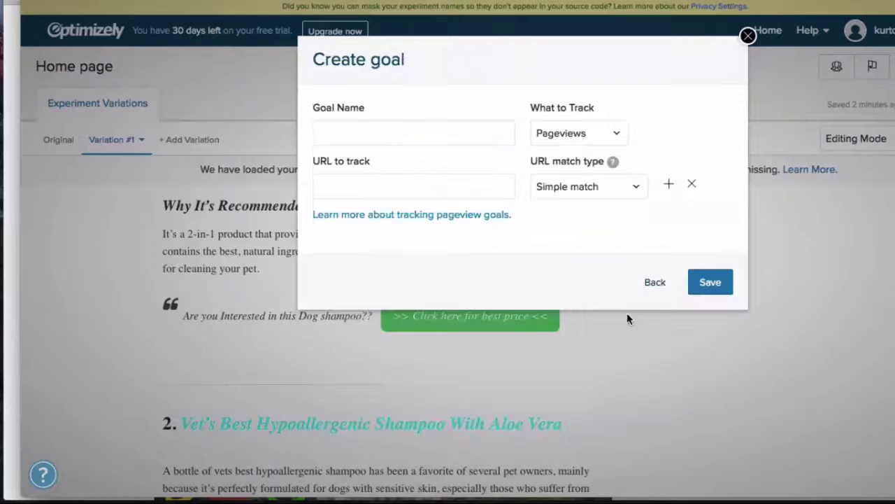
{"action": "left_click", "coordinate": [450, 129]}
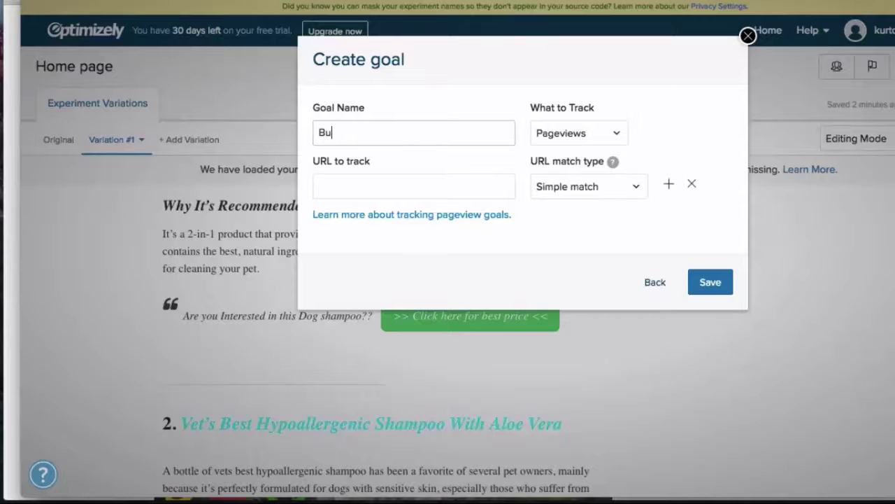
{"action": "left_click", "coordinate": [570, 133]}
{"action": "left_click", "coordinate": [575, 129]}
{"action": "key", "text": "Up"}
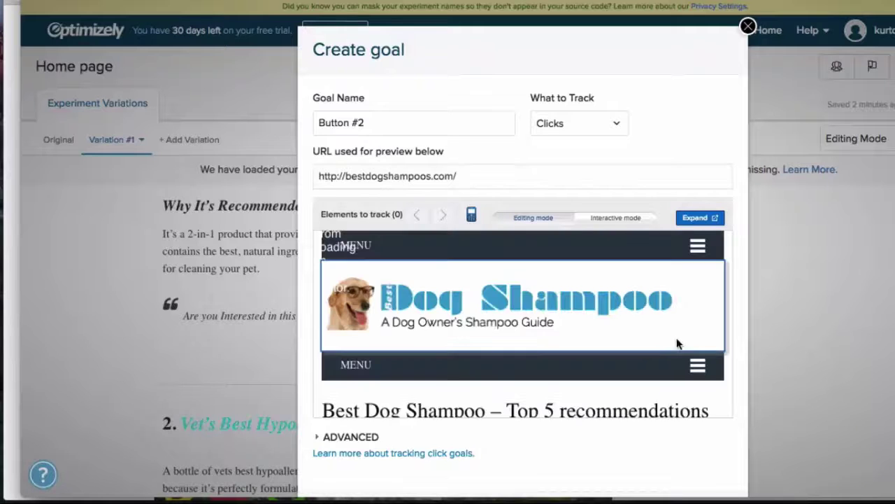
Step: Track the second product's Amazon button and save the Button #2 goal
{"action": "scroll", "coordinate": [672, 346], "scroll_direction": "down", "scroll_amount": 3}
{"action": "scroll", "coordinate": [664, 350], "scroll_direction": "down", "scroll_amount": 15}
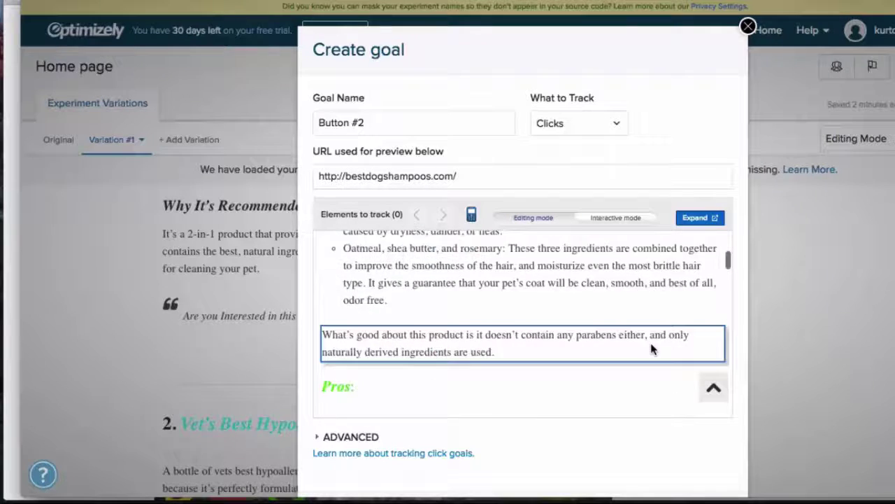
{"action": "scroll", "coordinate": [651, 349], "scroll_direction": "down", "scroll_amount": 15}
{"action": "scroll", "coordinate": [651, 348], "scroll_direction": "down", "scroll_amount": 4}
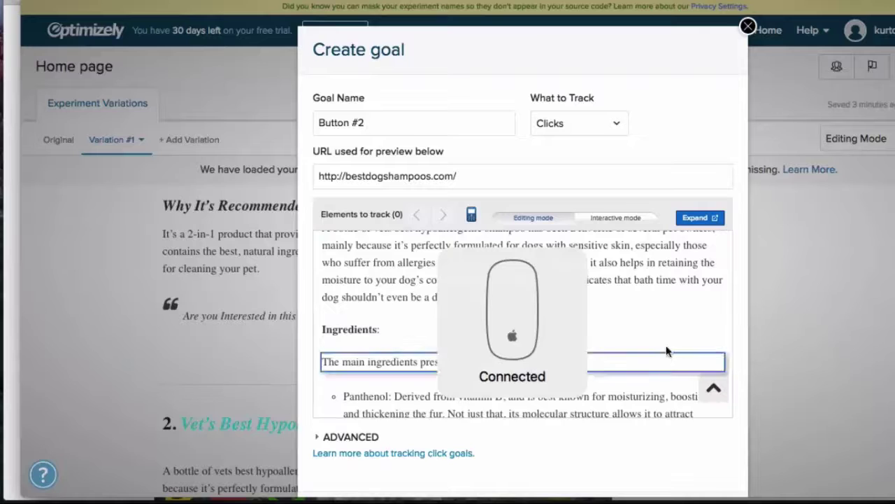
{"action": "scroll", "coordinate": [665, 349], "scroll_direction": "down", "scroll_amount": 5}
{"action": "scroll", "coordinate": [665, 350], "scroll_direction": "down", "scroll_amount": 5}
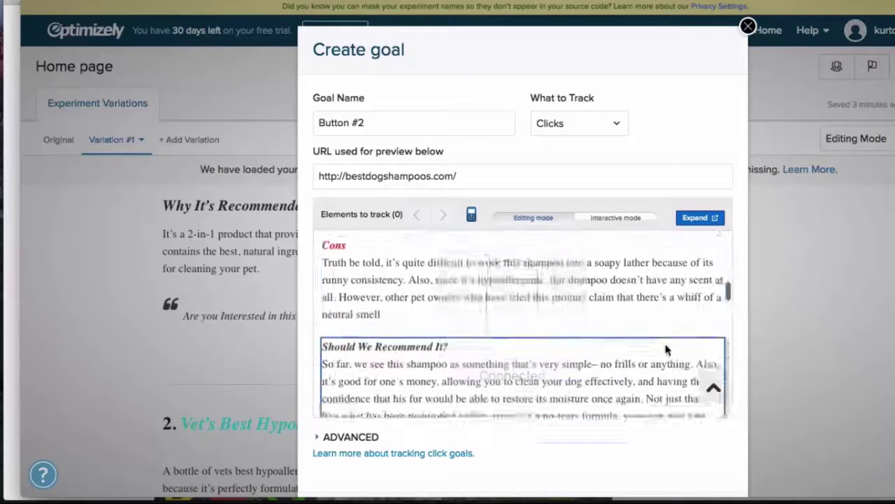
{"action": "left_click", "coordinate": [625, 374]}
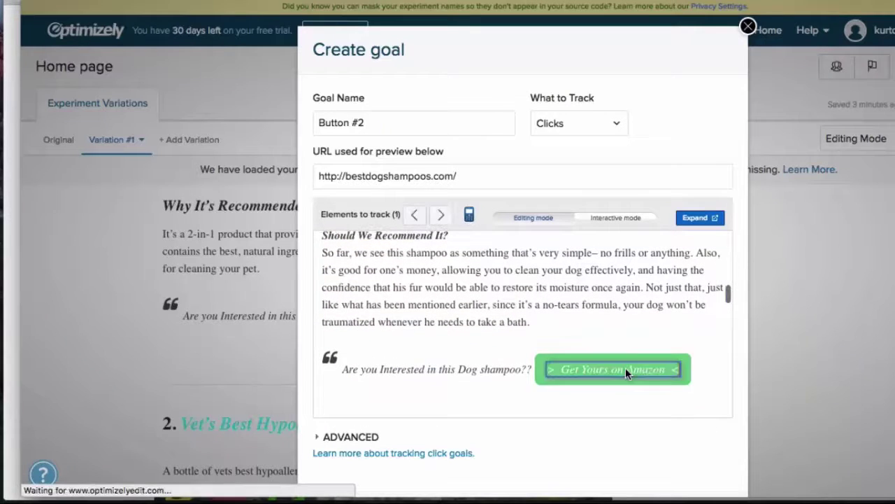
{"action": "scroll", "coordinate": [675, 424], "scroll_direction": "down", "scroll_amount": 1}
{"action": "scroll", "coordinate": [675, 424], "scroll_direction": "down", "scroll_amount": 2}
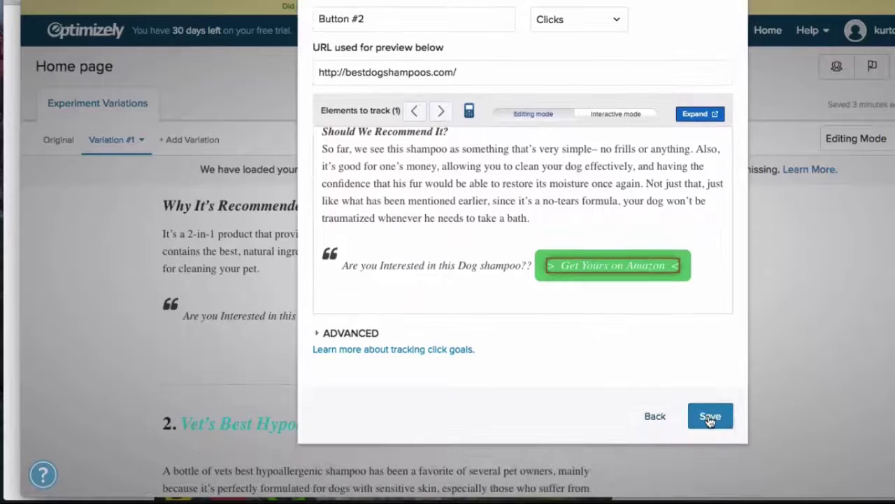
{"action": "left_click", "coordinate": [710, 416]}
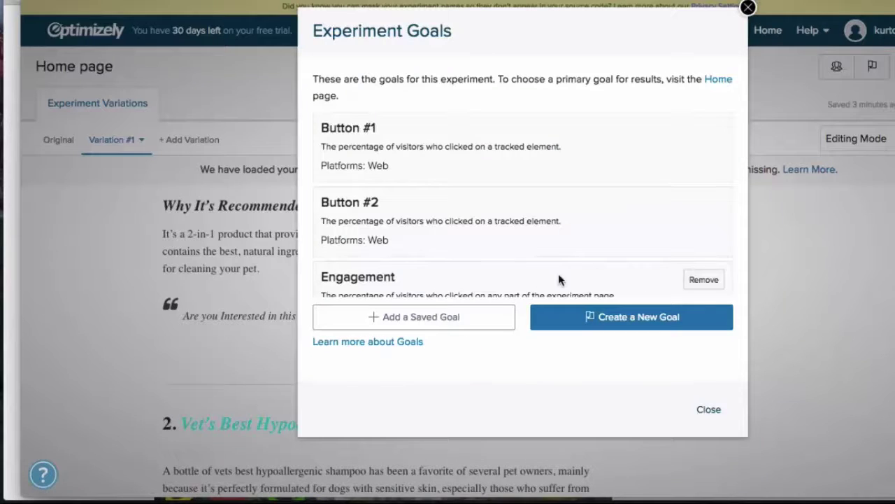
Step: Start a third goal named Button #3 that tracks Clicks
{"action": "left_click", "coordinate": [566, 326]}
{"action": "left_click", "coordinate": [358, 133]}
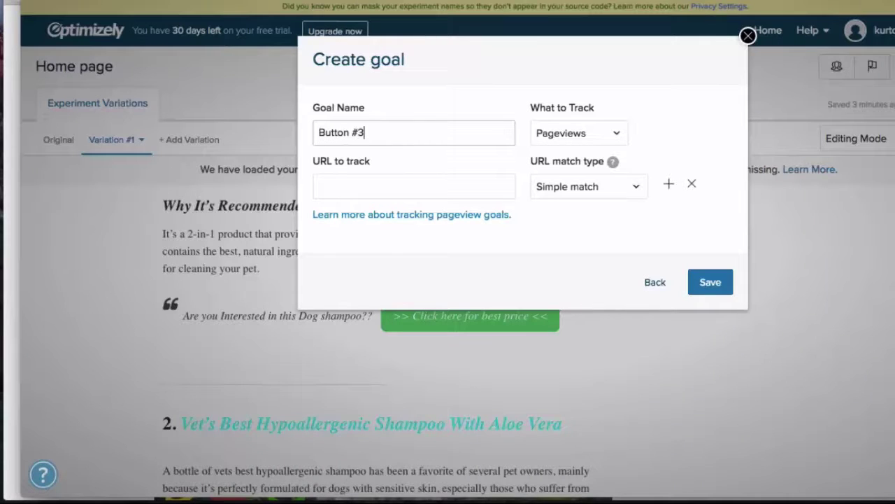
{"action": "type", "text": "Button #3"}
{"action": "left_click", "coordinate": [594, 135]}
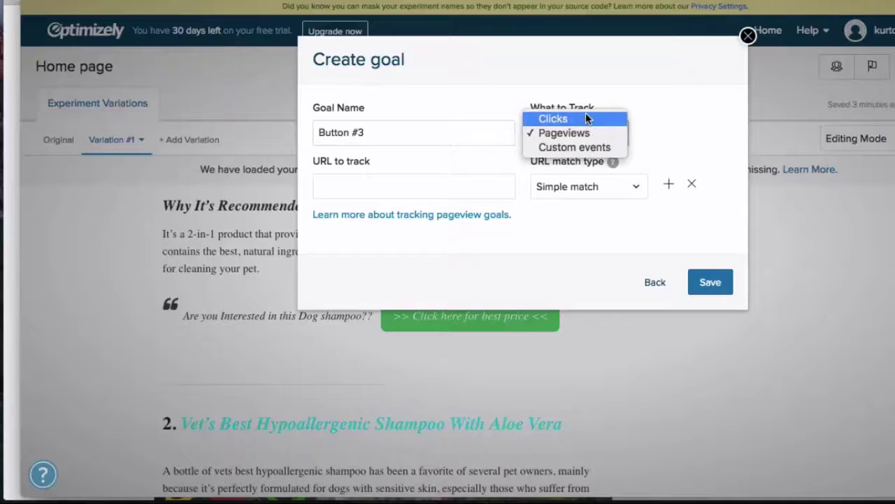
{"action": "left_click", "coordinate": [585, 118]}
Step: Track the third product's Amazon button and save the Button #3 goal
{"action": "scroll", "coordinate": [592, 321], "scroll_direction": "down", "scroll_amount": 1}
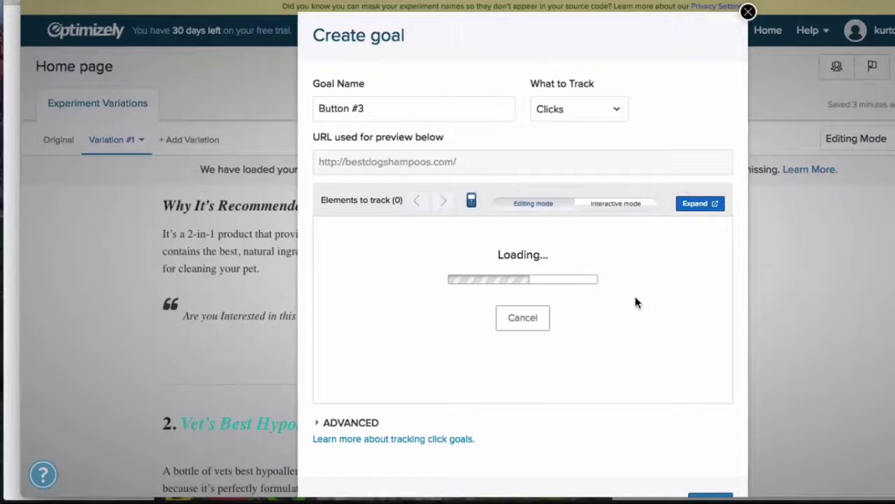
{"action": "scroll", "coordinate": [617, 335], "scroll_direction": "down", "scroll_amount": 5}
{"action": "scroll", "coordinate": [617, 334], "scroll_direction": "down", "scroll_amount": 15}
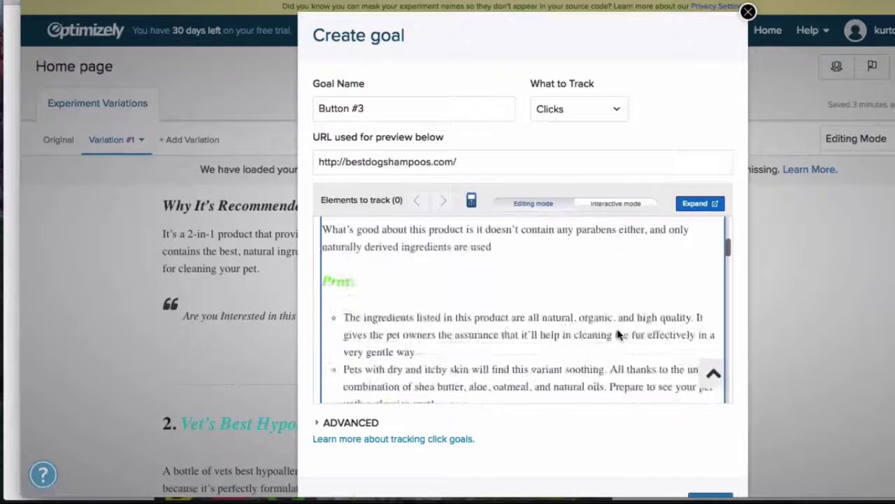
{"action": "scroll", "coordinate": [618, 334], "scroll_direction": "down", "scroll_amount": 15}
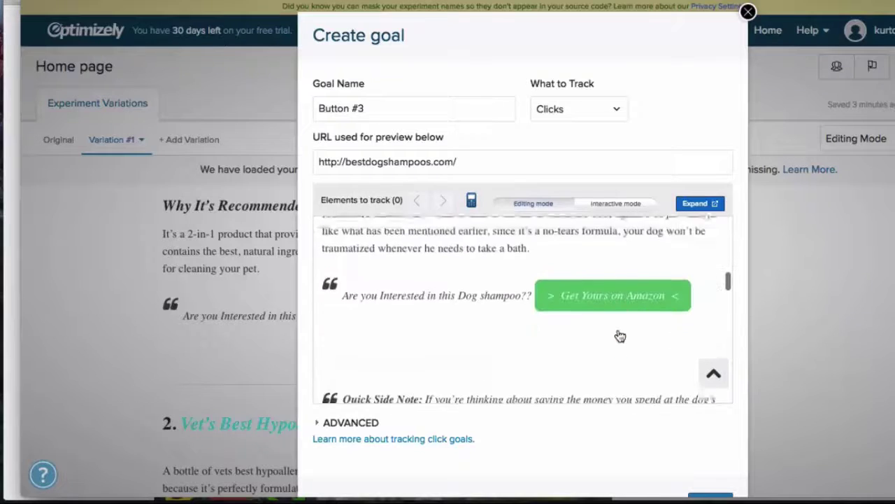
{"action": "scroll", "coordinate": [620, 336], "scroll_direction": "down", "scroll_amount": 5}
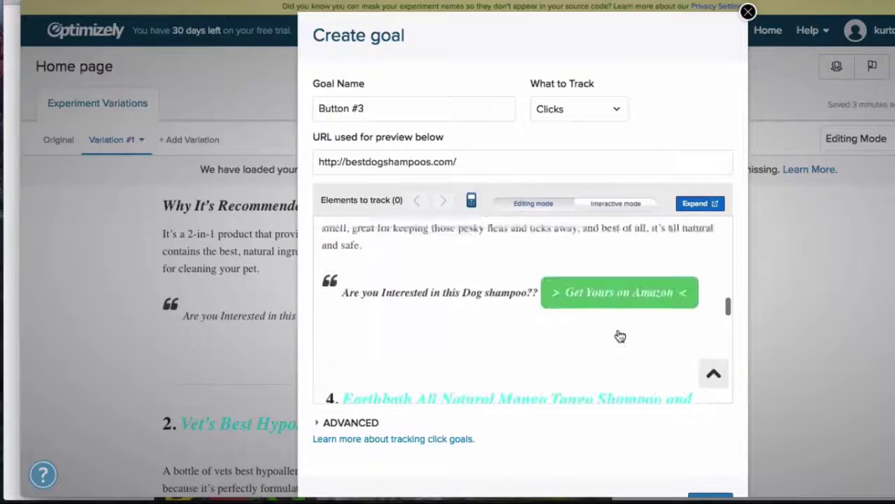
{"action": "left_click", "coordinate": [627, 268]}
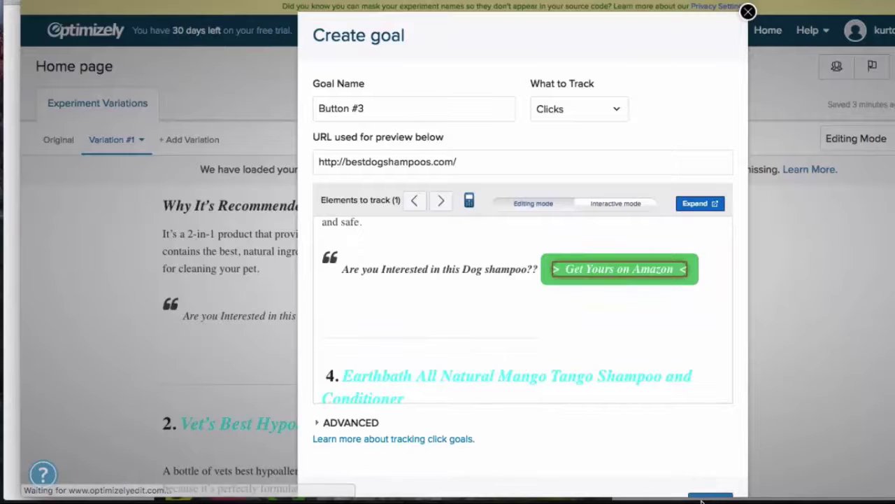
{"action": "scroll", "coordinate": [700, 343], "scroll_direction": "down", "scroll_amount": 3}
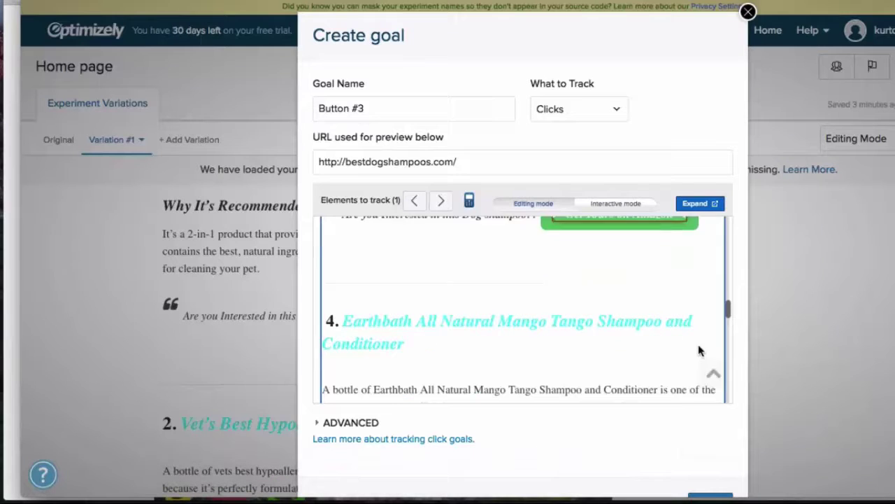
{"action": "left_click", "coordinate": [705, 495]}
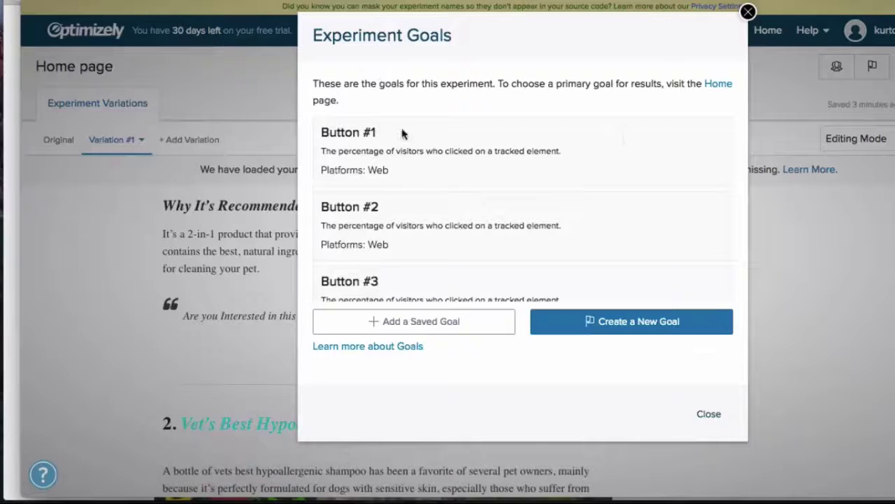
Step: Create a new goal named 'Button #4' that tracks Clicks
{"action": "left_click", "coordinate": [558, 320]}
{"action": "left_click", "coordinate": [448, 142]}
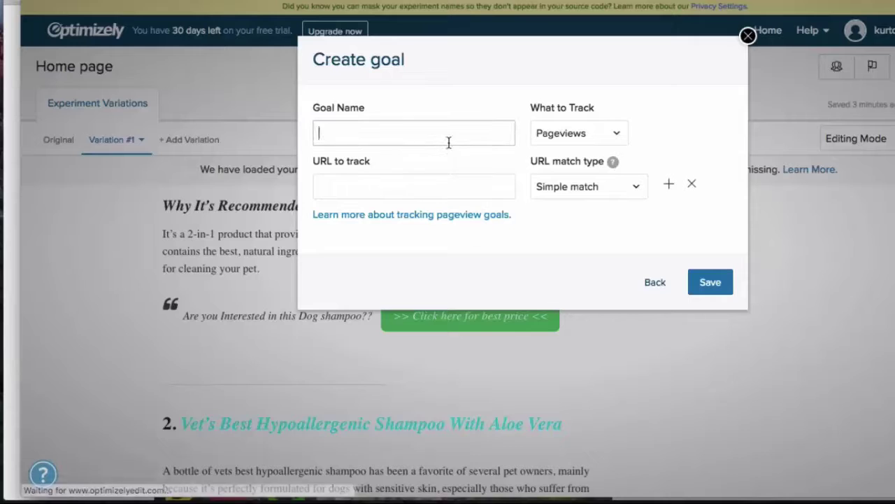
{"action": "type", "text": "Button #4"}
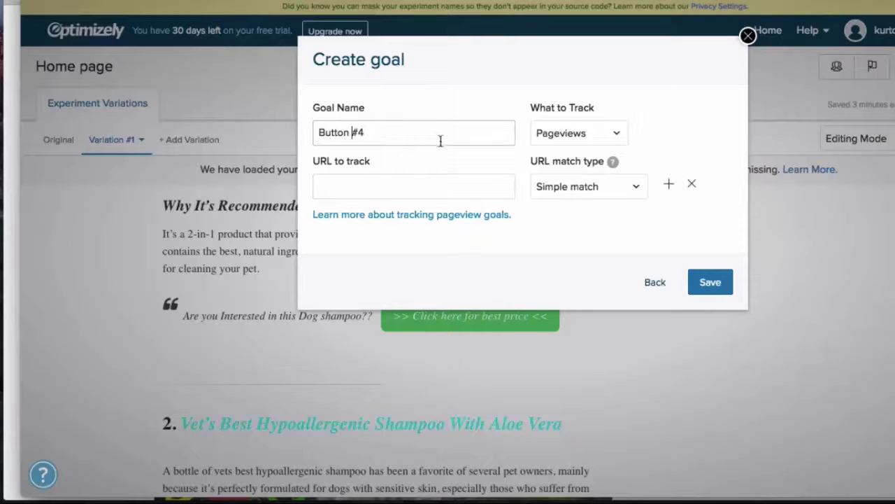
{"action": "left_click", "coordinate": [579, 133]}
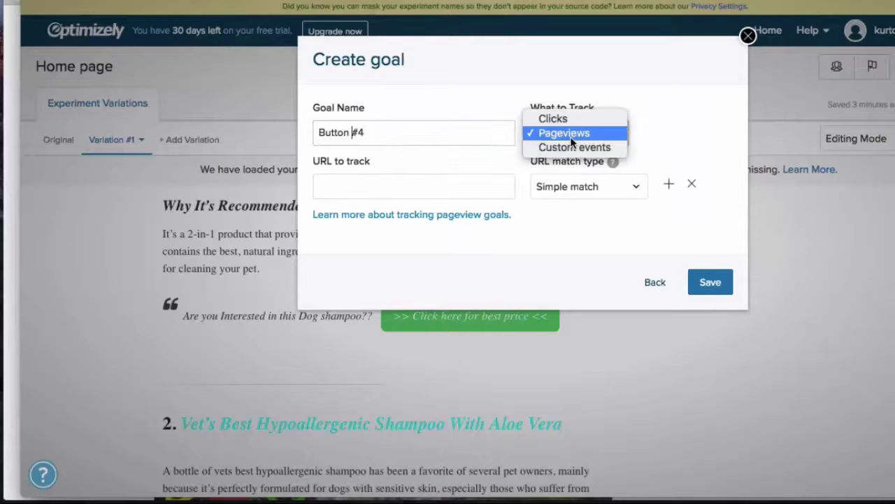
{"action": "left_click", "coordinate": [578, 120]}
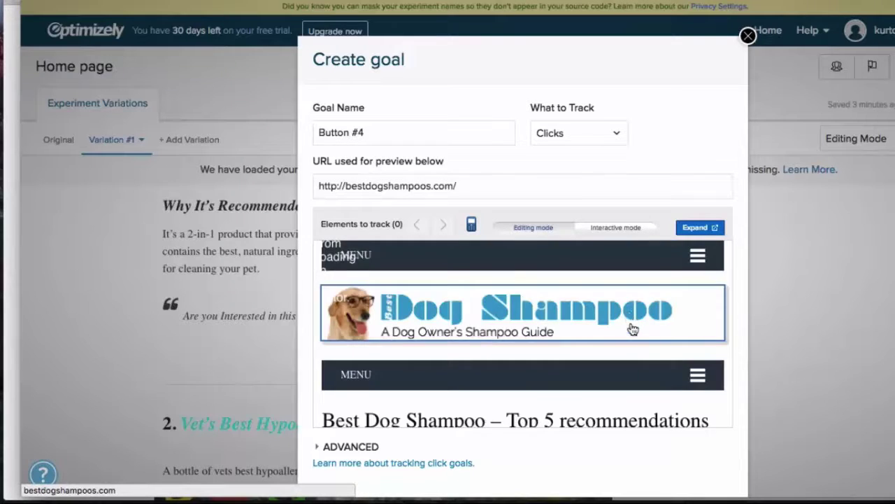
Step: Target the last Get Yours on Amazon button near Final Words and save the goal
{"action": "scroll", "coordinate": [633, 327], "scroll_direction": "down", "scroll_amount": 5}
{"action": "scroll", "coordinate": [633, 327], "scroll_direction": "down", "scroll_amount": 10}
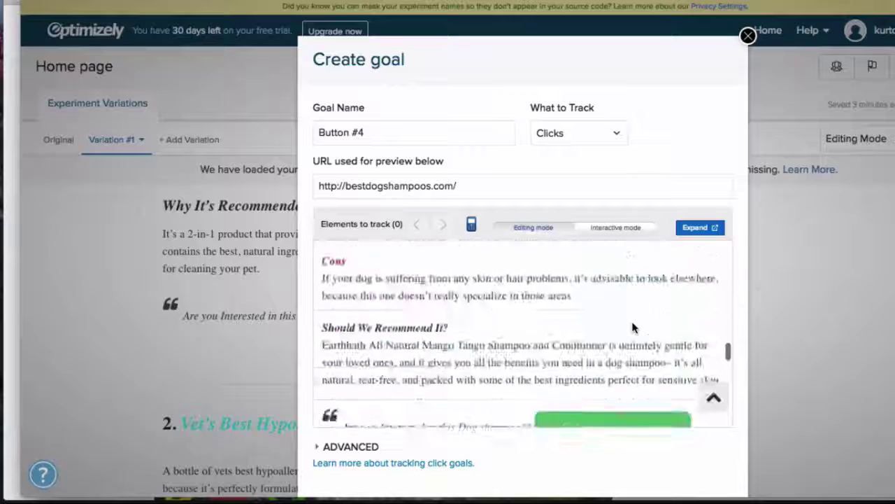
{"action": "scroll", "coordinate": [632, 328], "scroll_direction": "down", "scroll_amount": 10}
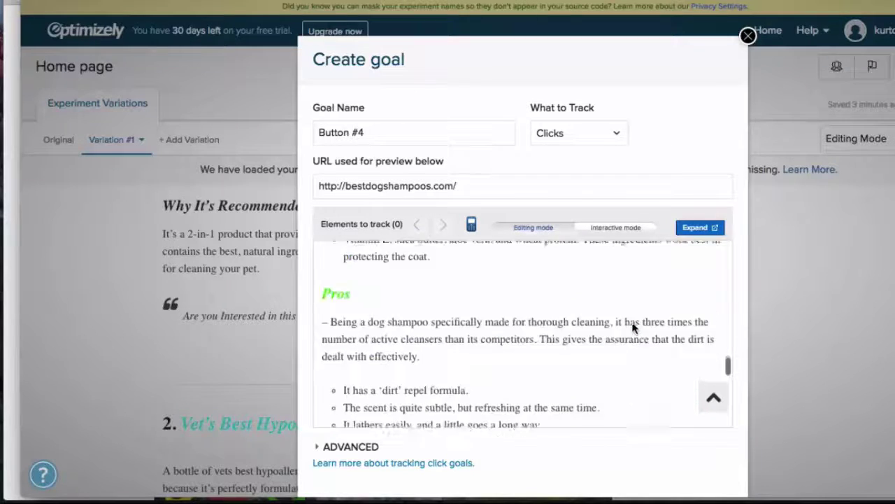
{"action": "scroll", "coordinate": [633, 322], "scroll_direction": "down", "scroll_amount": 5}
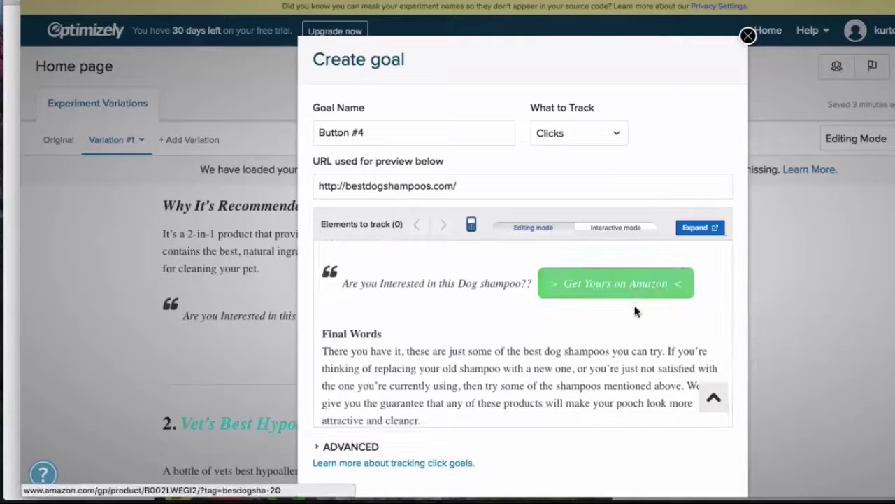
{"action": "left_click", "coordinate": [624, 277]}
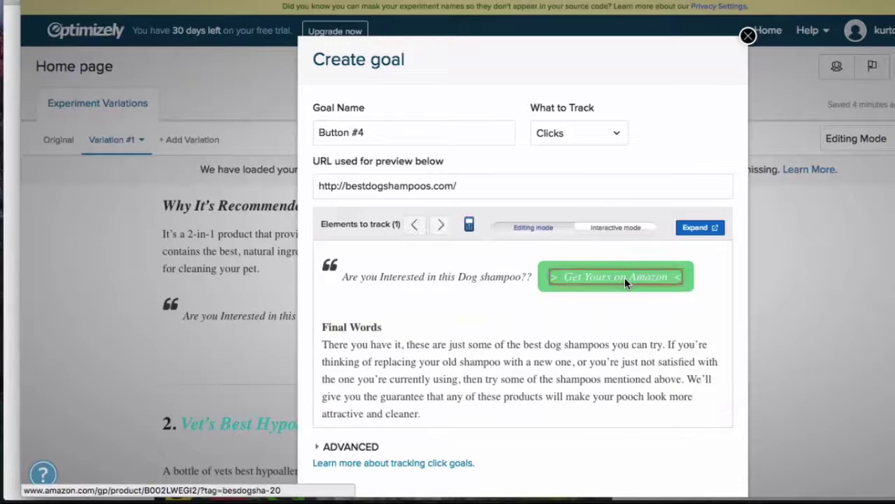
{"action": "scroll", "coordinate": [650, 440], "scroll_direction": "down", "scroll_amount": 1}
{"action": "scroll", "coordinate": [652, 448], "scroll_direction": "down", "scroll_amount": 2}
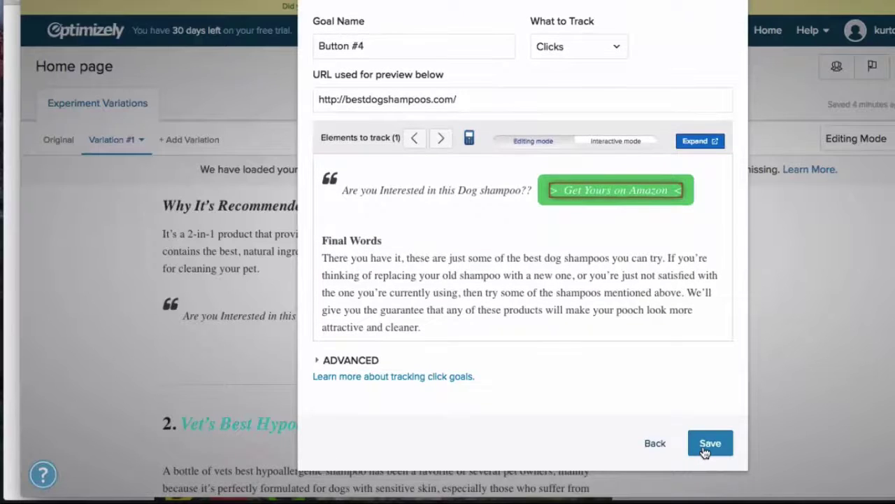
{"action": "left_click", "coordinate": [709, 444]}
Step: Scroll the Experiment Goals list to confirm Button #1–#4 and Engagement are all listed
{"action": "scroll", "coordinate": [530, 224], "scroll_direction": "down", "scroll_amount": 1}
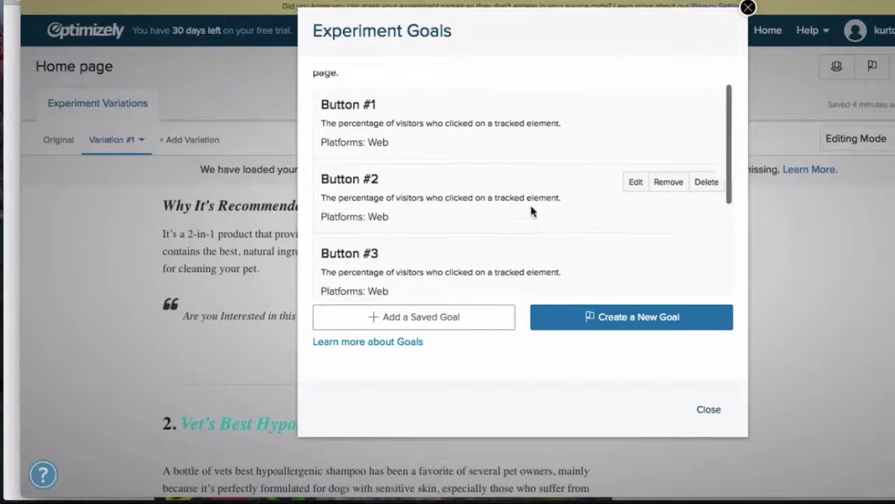
{"action": "scroll", "coordinate": [531, 209], "scroll_direction": "down", "scroll_amount": 4}
{"action": "scroll", "coordinate": [479, 144], "scroll_direction": "up", "scroll_amount": 3}
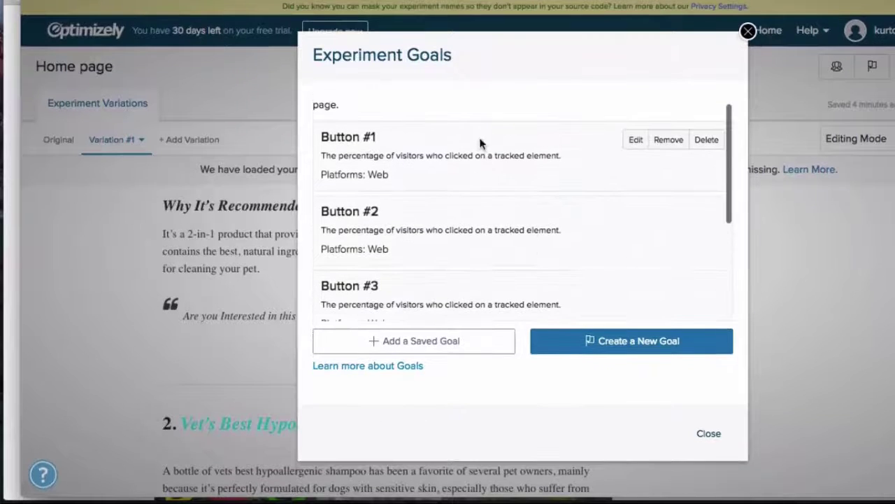
{"action": "scroll", "coordinate": [483, 215], "scroll_direction": "down", "scroll_amount": 5}
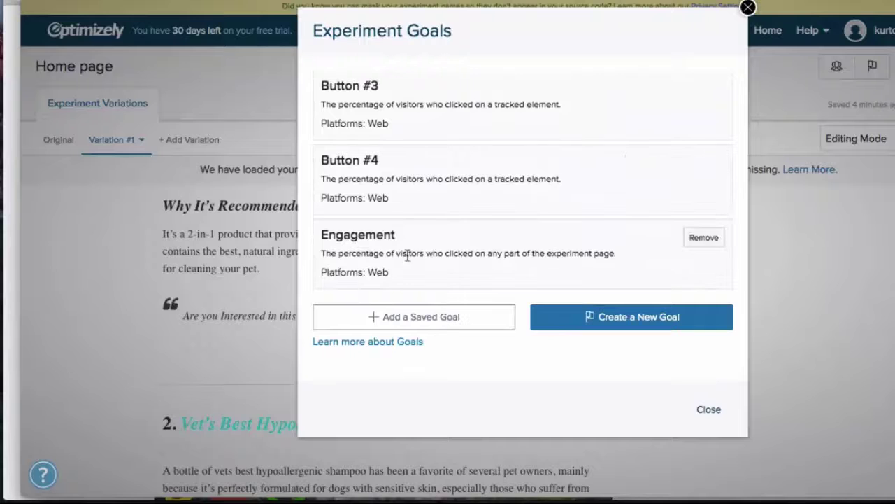
{"action": "scroll", "coordinate": [396, 250], "scroll_direction": "up", "scroll_amount": 1}
{"action": "scroll", "coordinate": [424, 279], "scroll_direction": "down", "scroll_amount": 1}
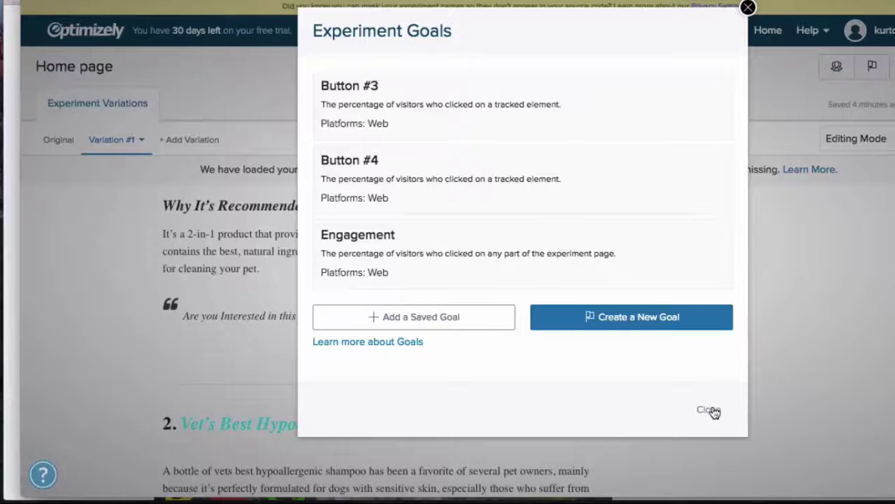
{"action": "scroll", "coordinate": [545, 250], "scroll_direction": "up", "scroll_amount": 5}
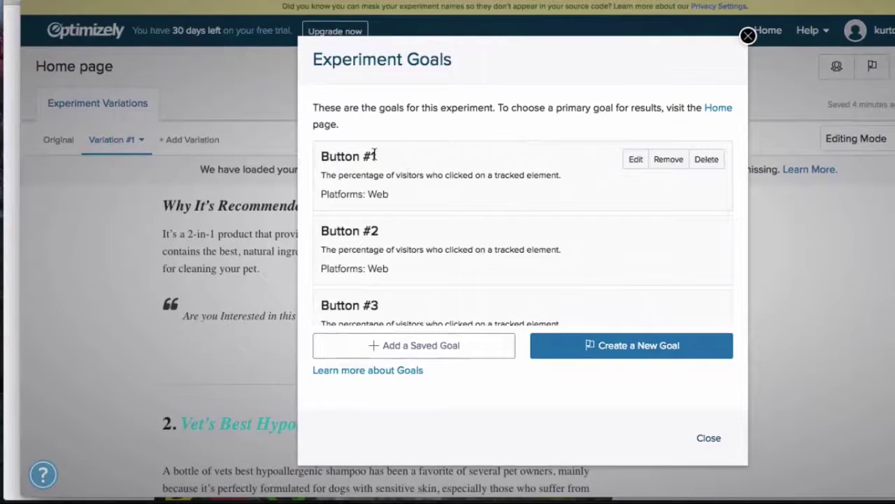
Step: Close the goals list and compare the Original page against Variation #1
{"action": "left_click", "coordinate": [707, 440]}
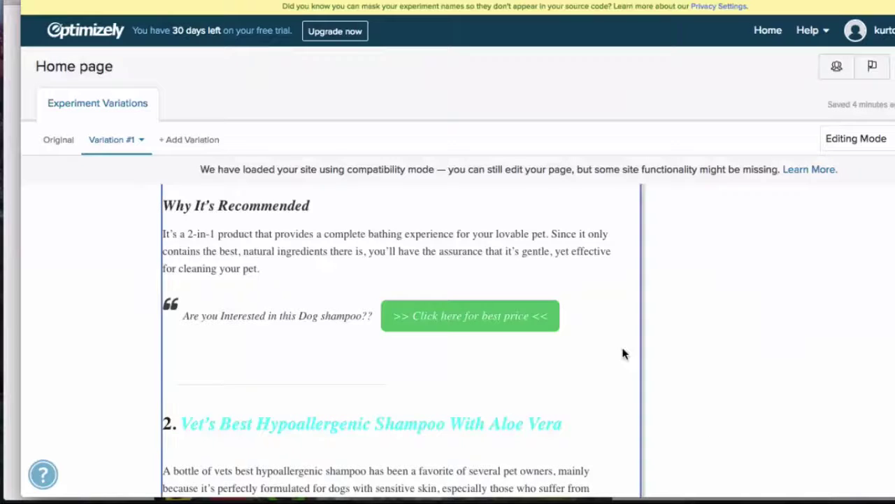
{"action": "scroll", "coordinate": [621, 344], "scroll_direction": "down", "scroll_amount": 3}
{"action": "scroll", "coordinate": [621, 344], "scroll_direction": "up", "scroll_amount": 5}
{"action": "left_click", "coordinate": [60, 143]}
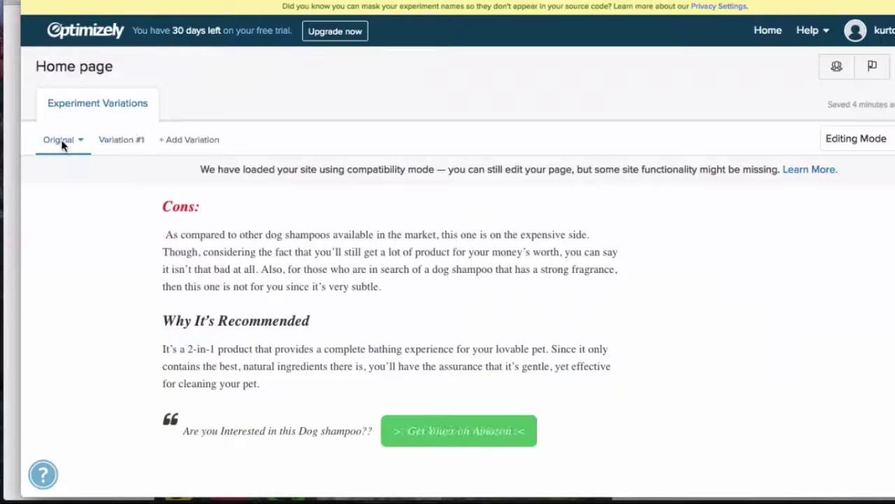
{"action": "left_click", "coordinate": [114, 142]}
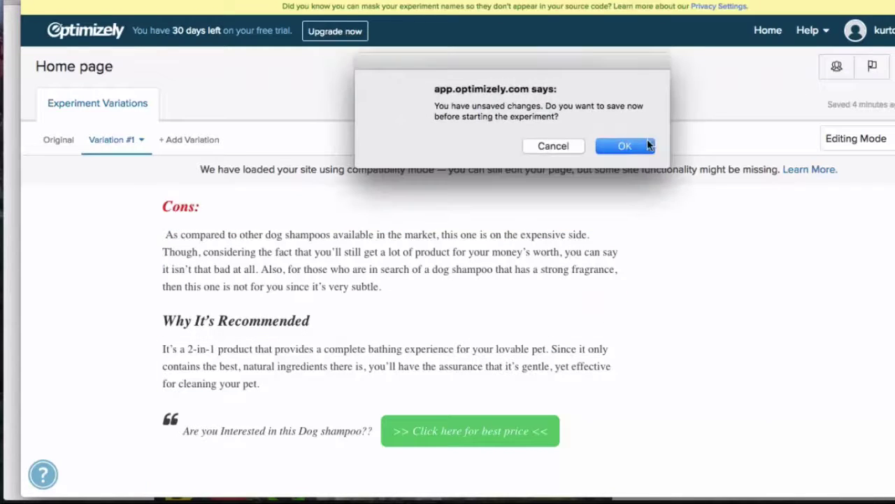
Step: Save changes to start the experiment, review the script snippet, and close the Diagnostic Report
{"action": "left_click", "coordinate": [647, 145]}
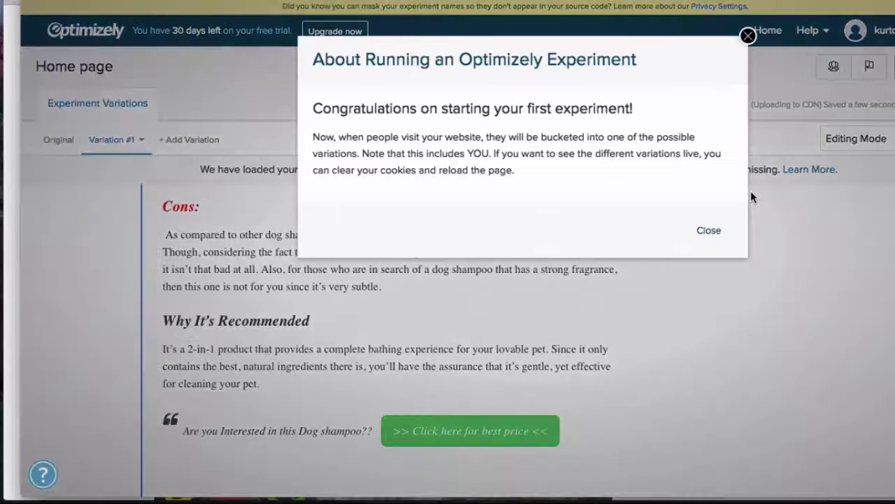
{"action": "left_click", "coordinate": [708, 233]}
{"action": "left_click_drag", "start_coordinate": [707, 192], "coordinate": [291, 194]}
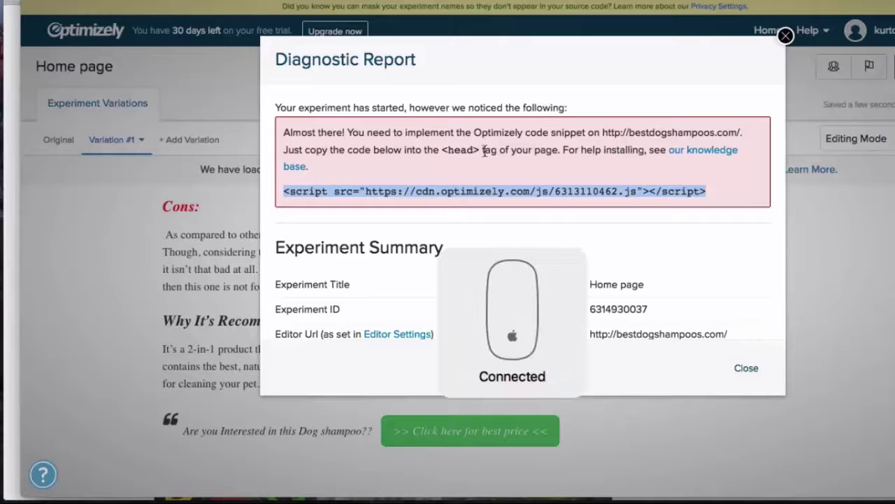
{"action": "left_click_drag", "start_coordinate": [484, 152], "coordinate": [443, 151]}
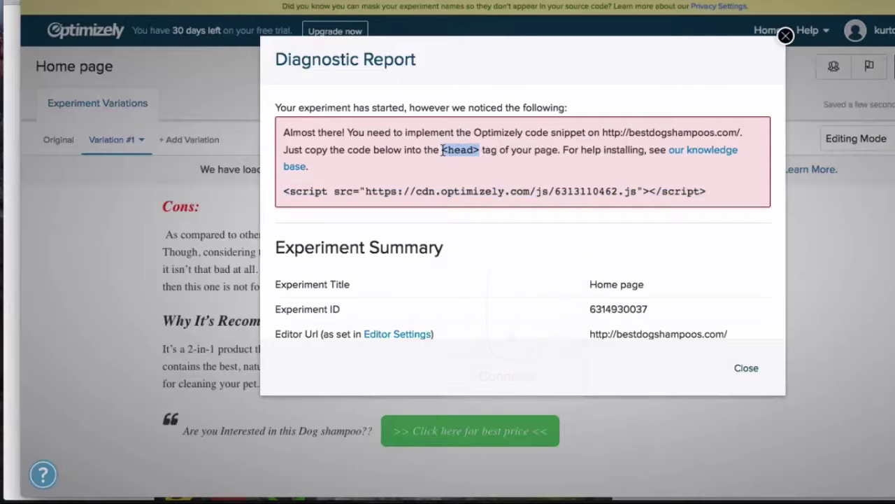
{"action": "left_click", "coordinate": [441, 149]}
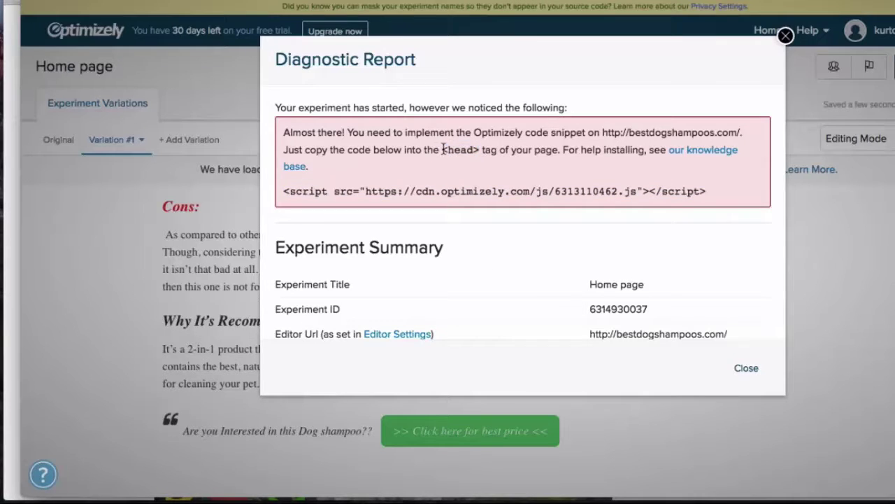
{"action": "left_click_drag", "start_coordinate": [442, 150], "coordinate": [479, 149]}
{"action": "left_click_drag", "start_coordinate": [287, 194], "coordinate": [735, 193]}
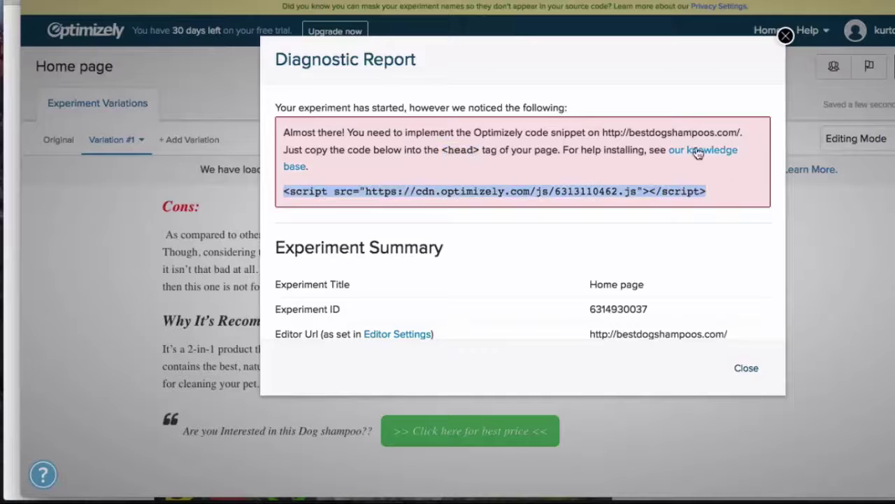
{"action": "left_click", "coordinate": [747, 368]}
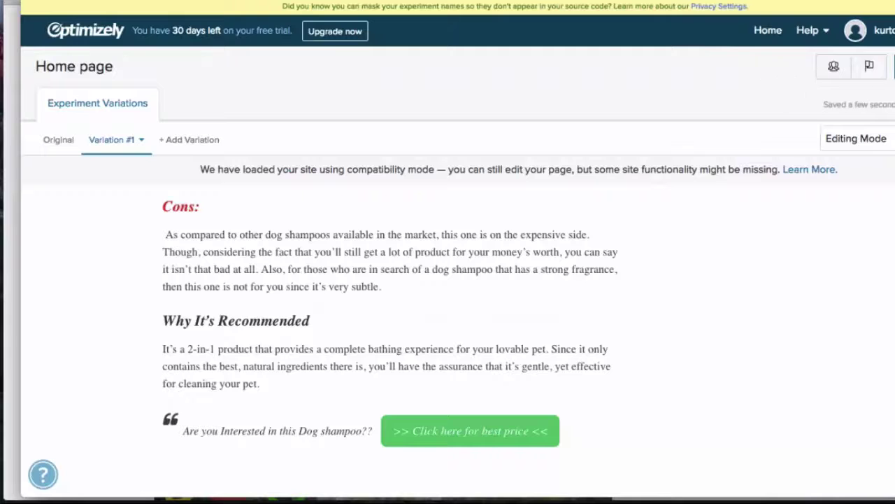
Step: Go Home to the experiment results, postpone the tour, and scan the Performance Summary table
{"action": "left_click", "coordinate": [769, 36]}
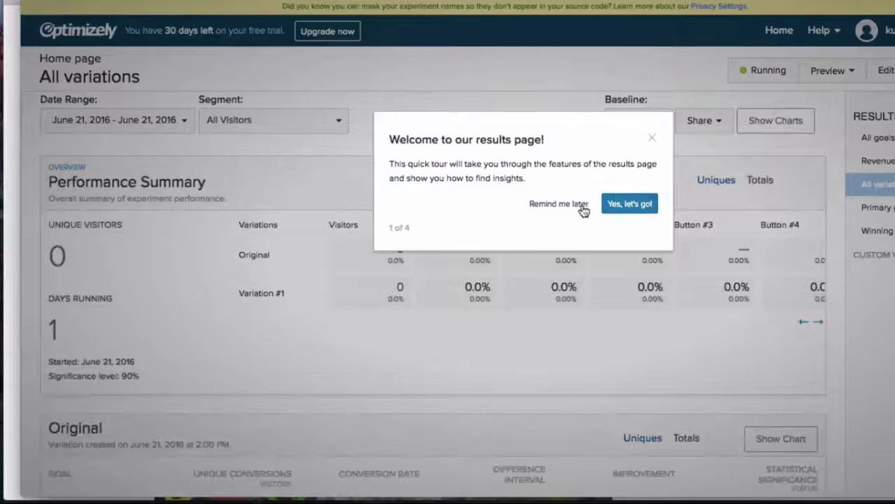
{"action": "left_click", "coordinate": [563, 205]}
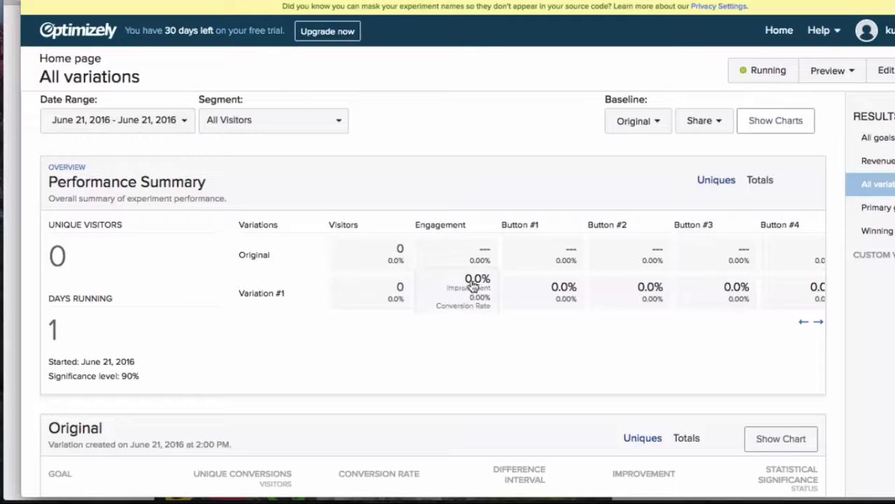
{"action": "scroll", "coordinate": [649, 274], "scroll_direction": "right", "scroll_amount": 2}
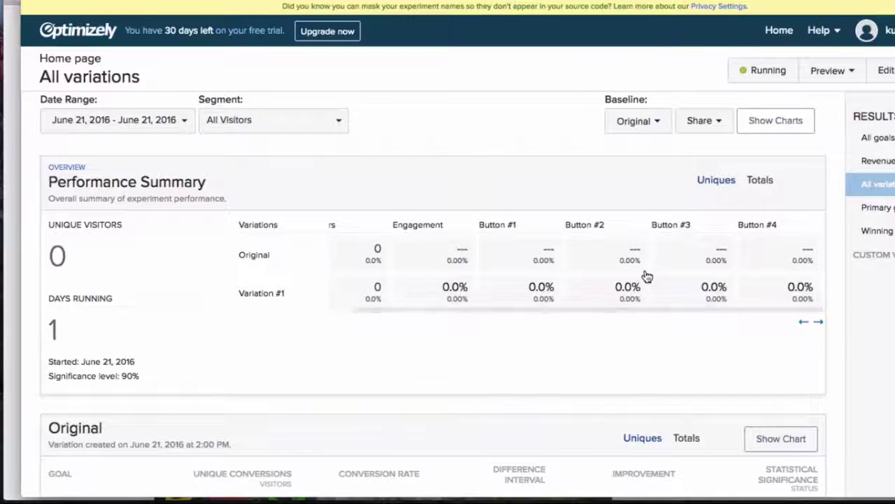
{"action": "scroll", "coordinate": [647, 276], "scroll_direction": "left", "scroll_amount": 2}
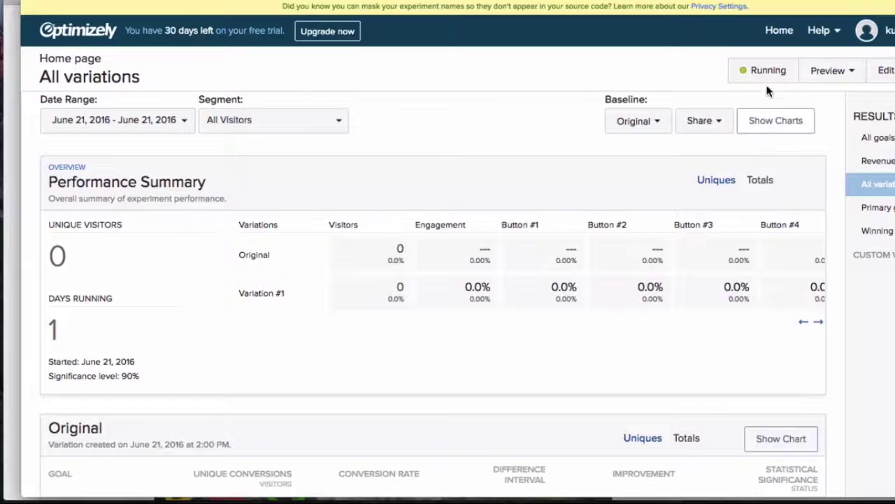